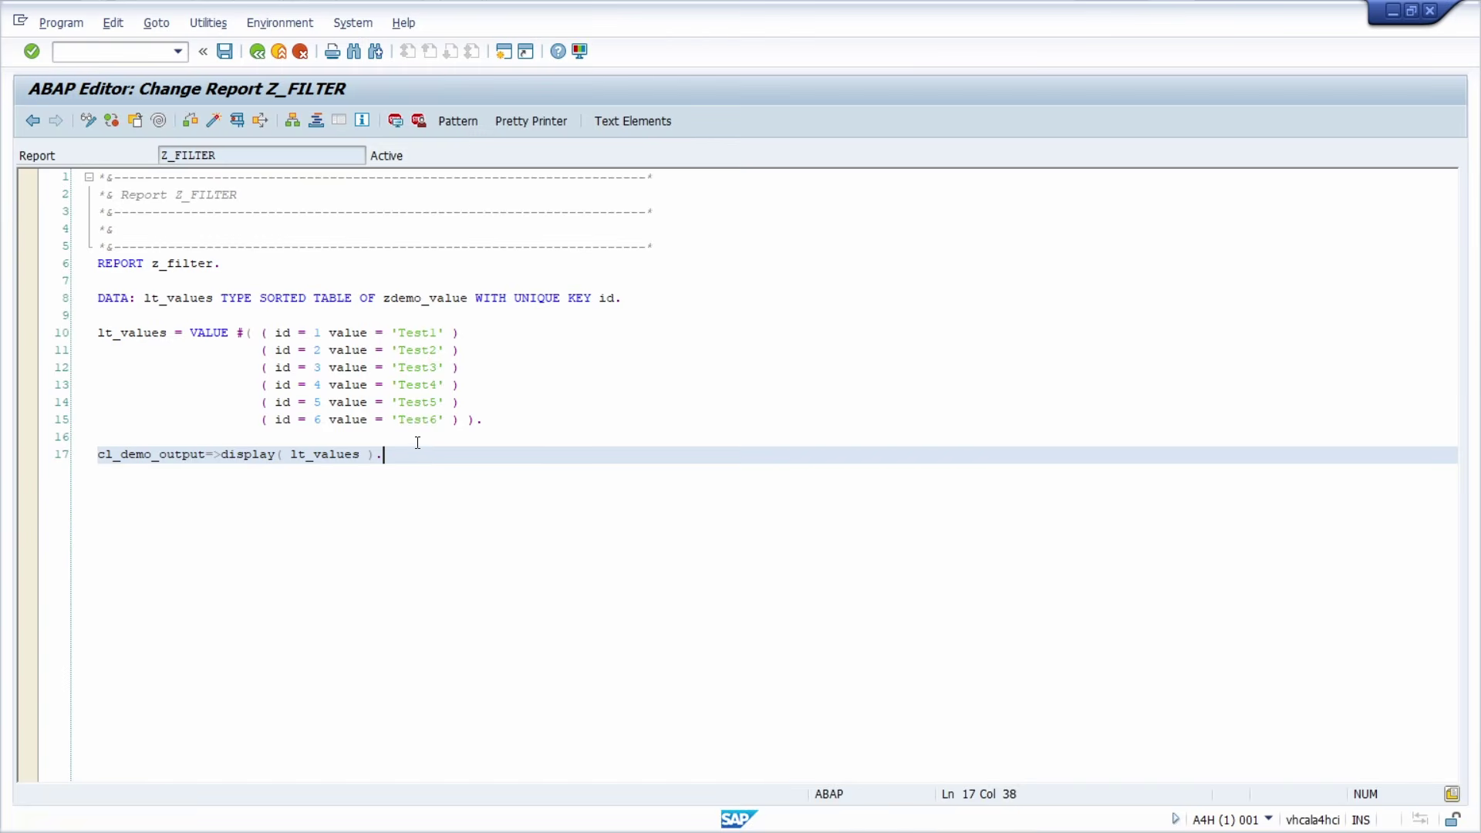
- Review the six lt_values rows, the VALUE keyword and the lt_values DATA declaration
{"action": "left_click_drag", "start_coordinate": [513, 424], "coordinate": [97, 332]}
{"action": "left_click", "coordinate": [501, 423]}
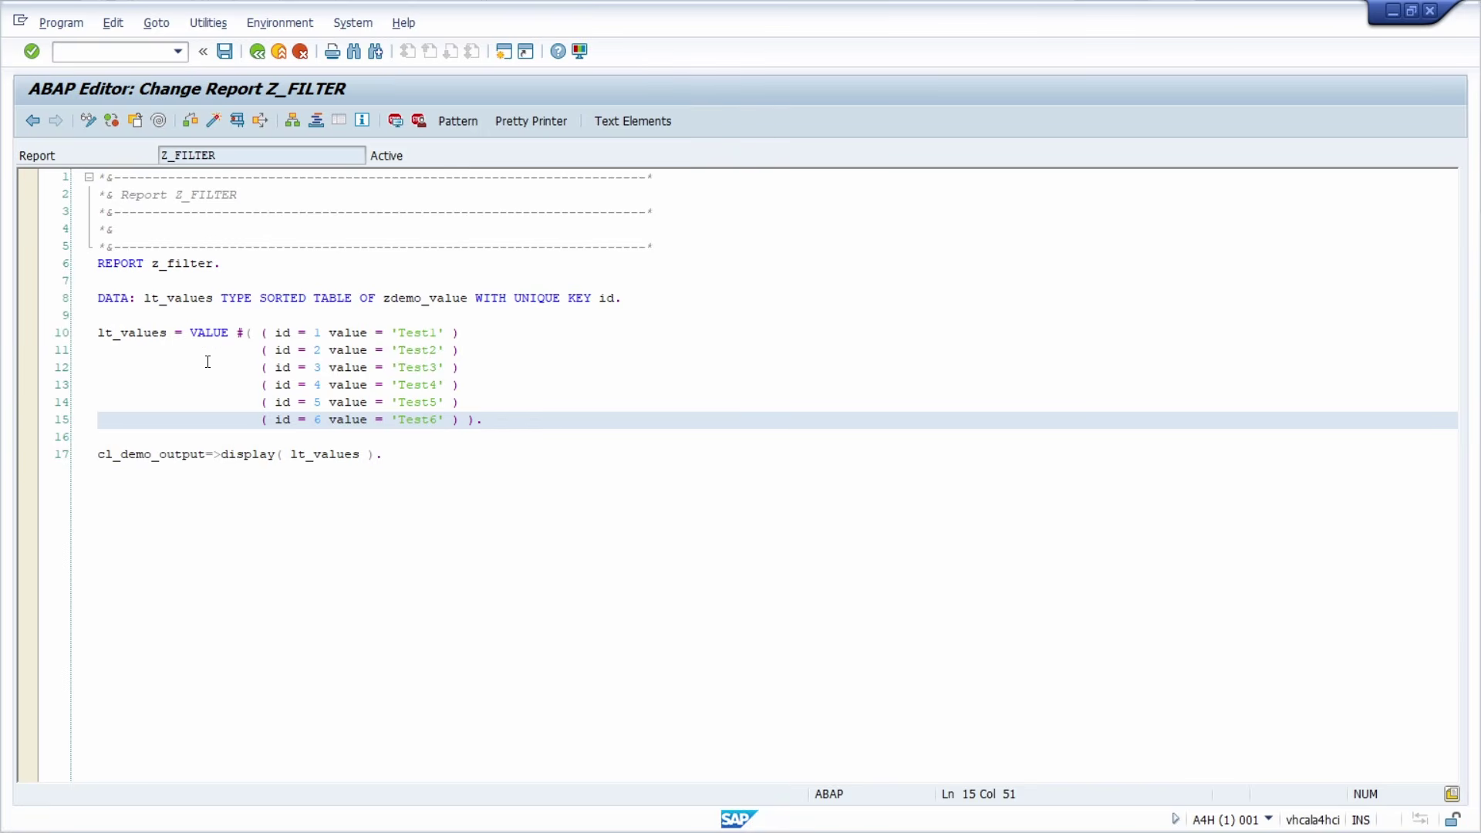
{"action": "double_click", "coordinate": [208, 334]}
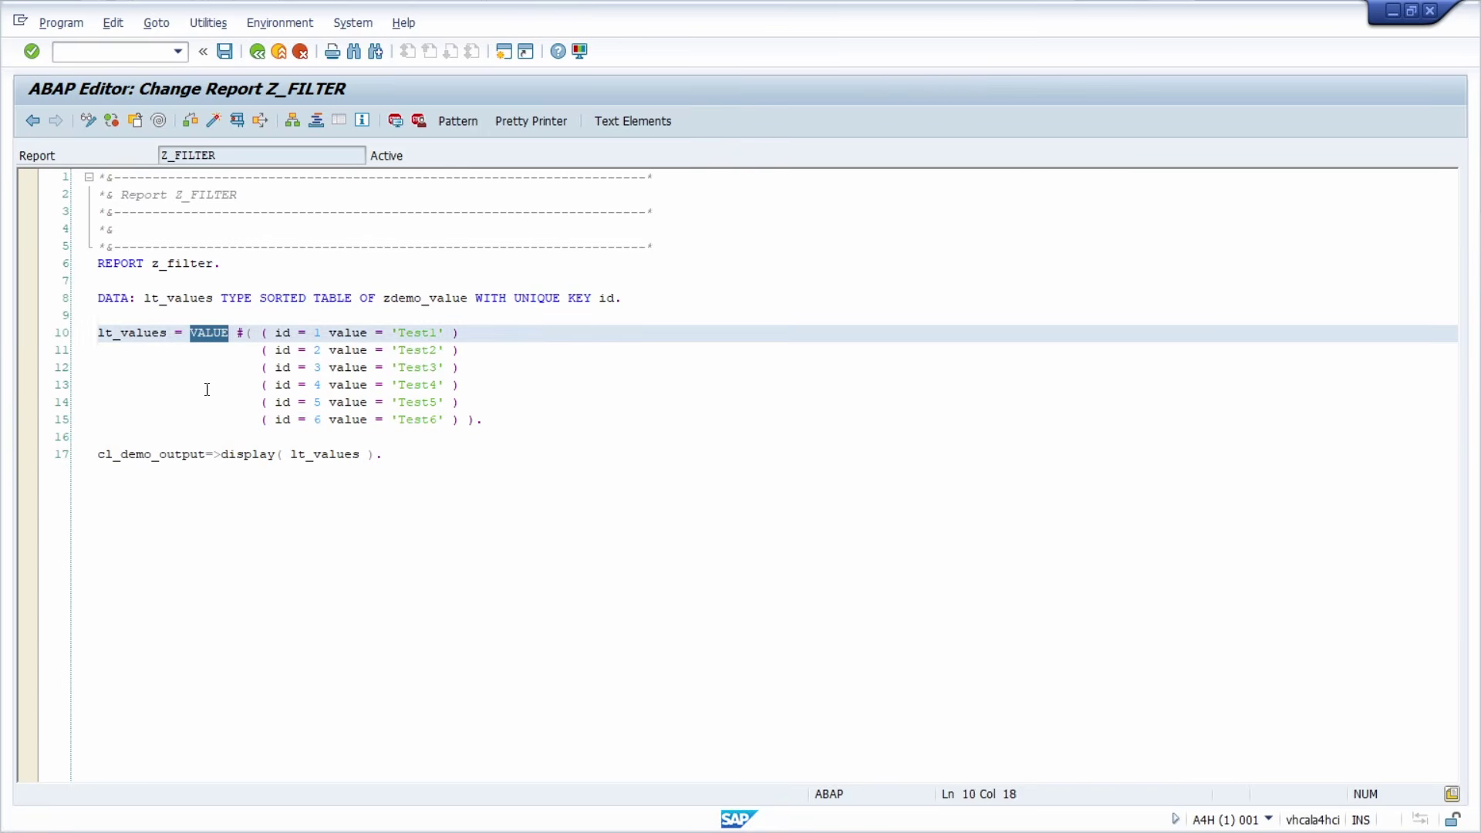
{"action": "left_click_drag", "start_coordinate": [461, 420], "coordinate": [262, 334]}
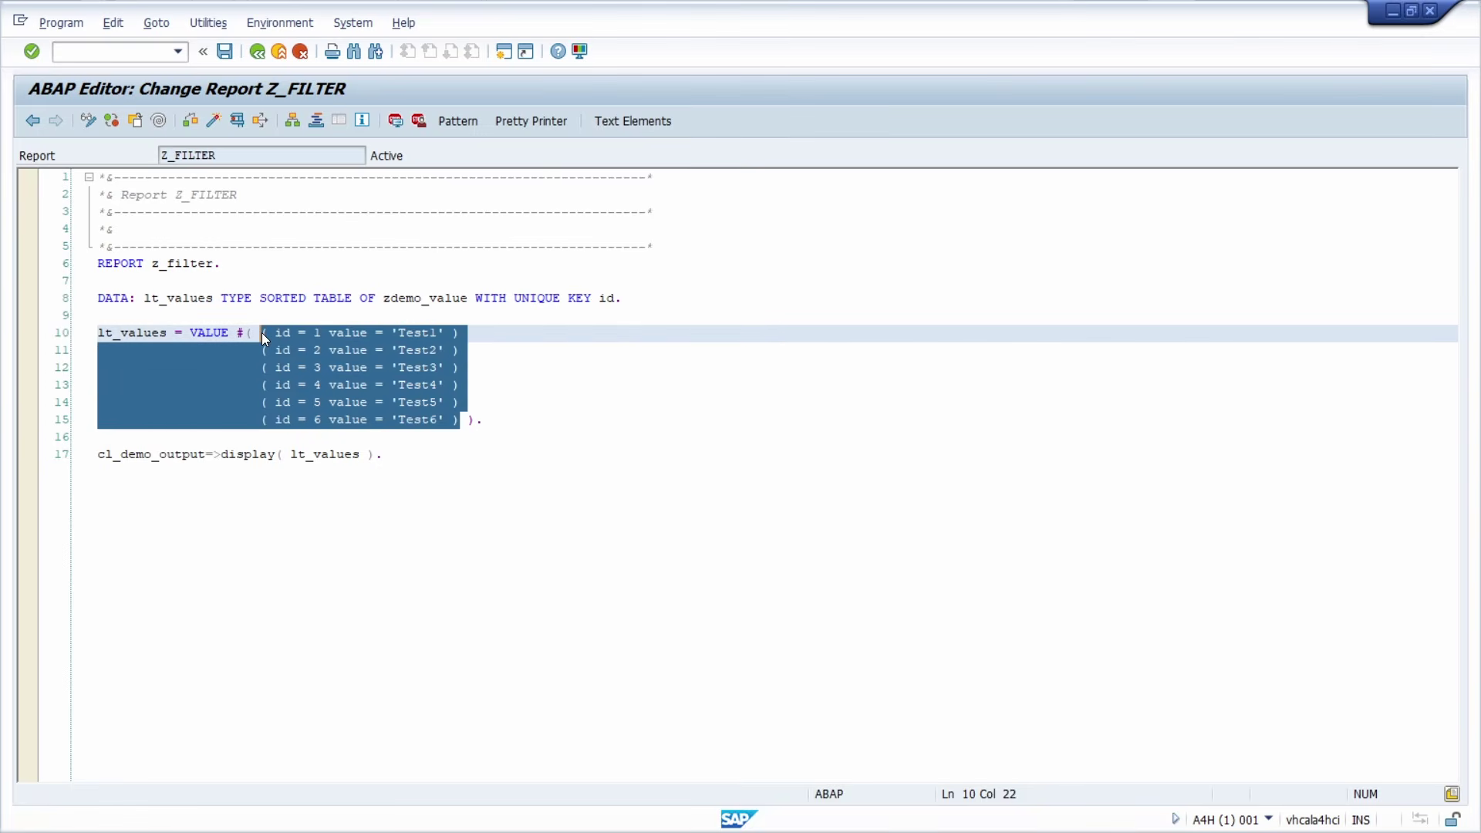
{"action": "left_click", "coordinate": [254, 314]}
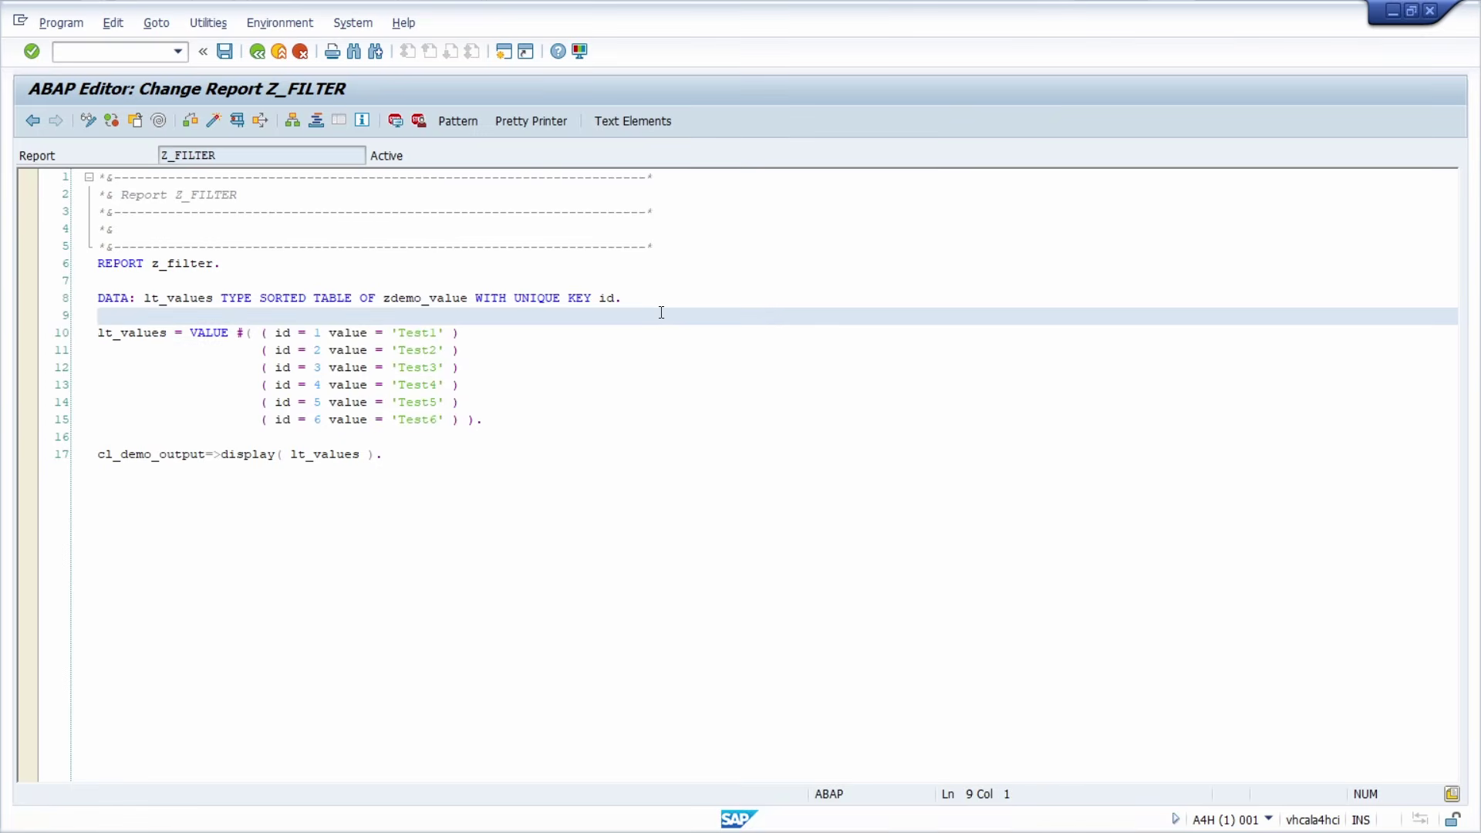
{"action": "key", "text": "shift+Up"}
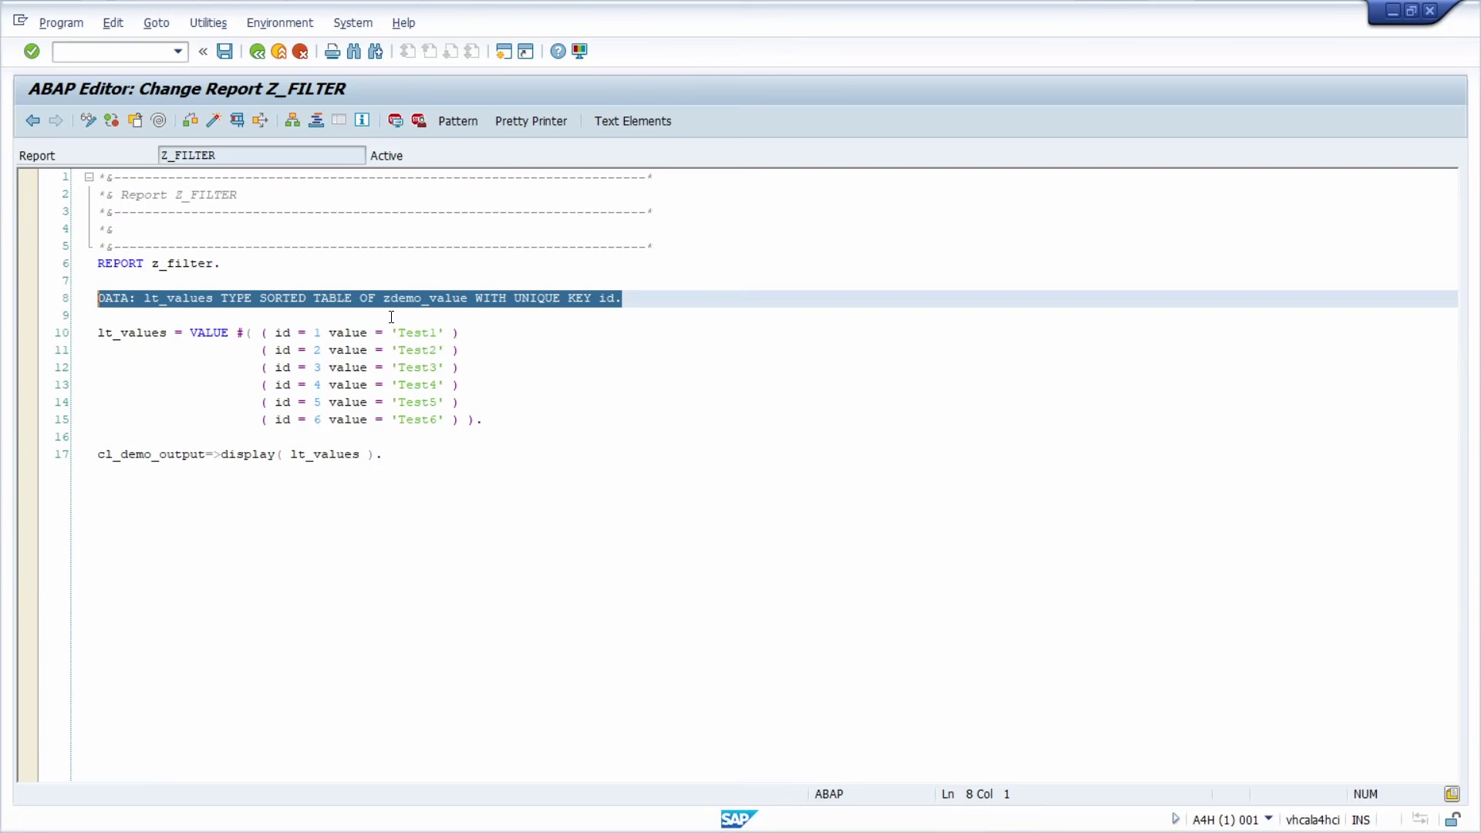
{"action": "left_click", "coordinate": [391, 317]}
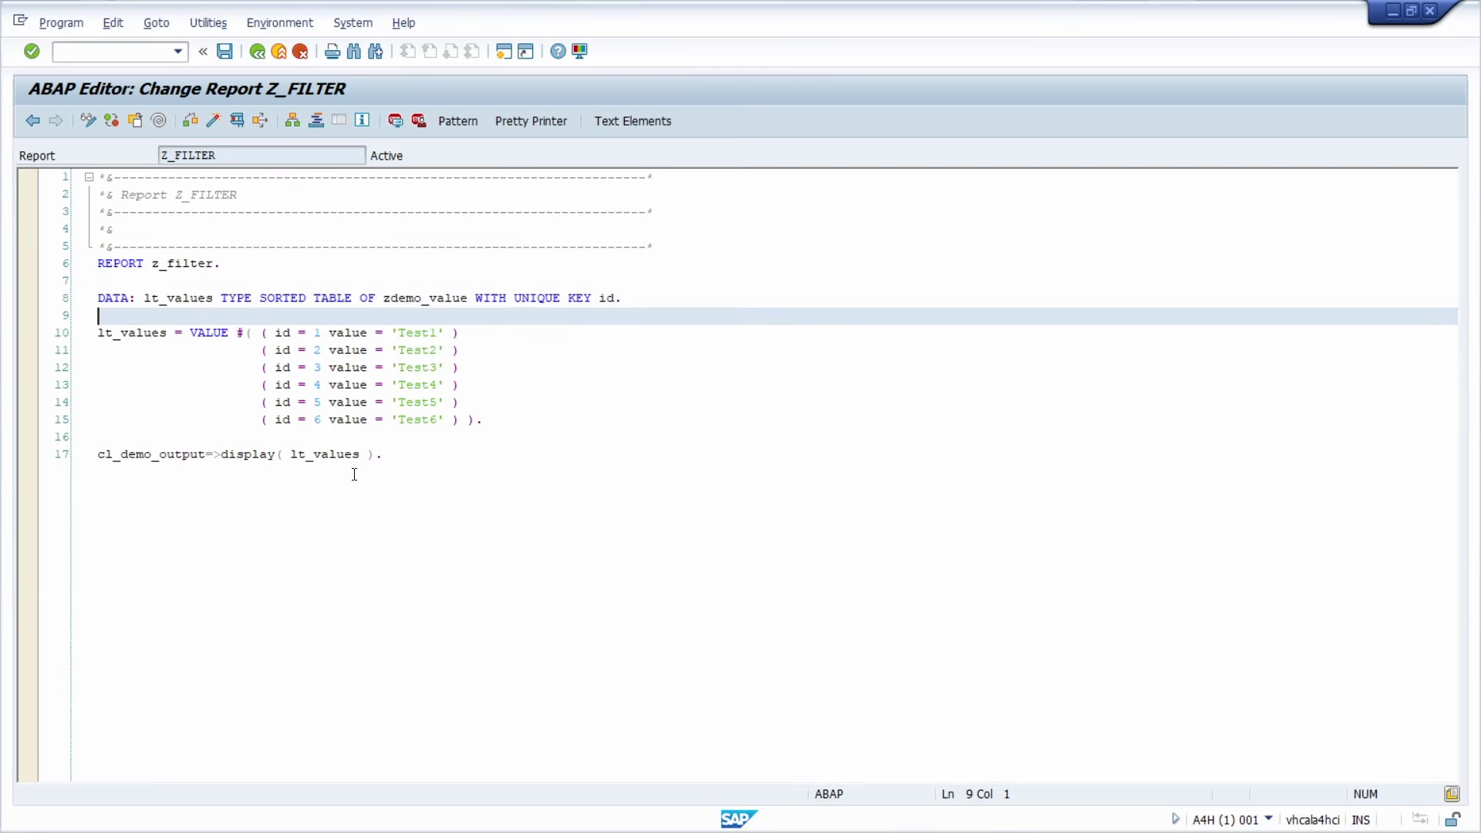
- Run the report to view its output, then highlight SORTED in the declaration
{"action": "left_click", "coordinate": [237, 121]}
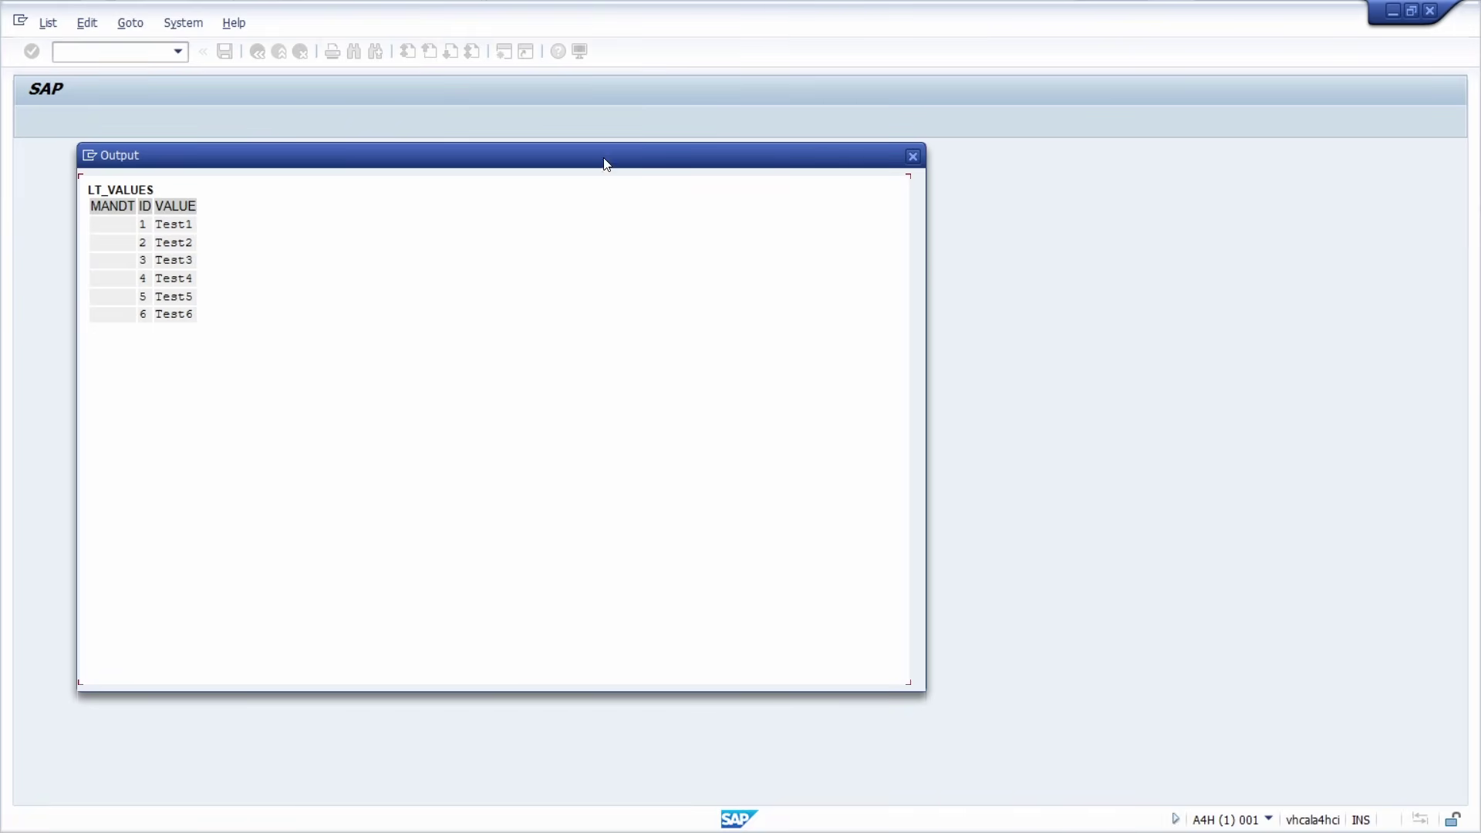
{"action": "left_click", "coordinate": [912, 155]}
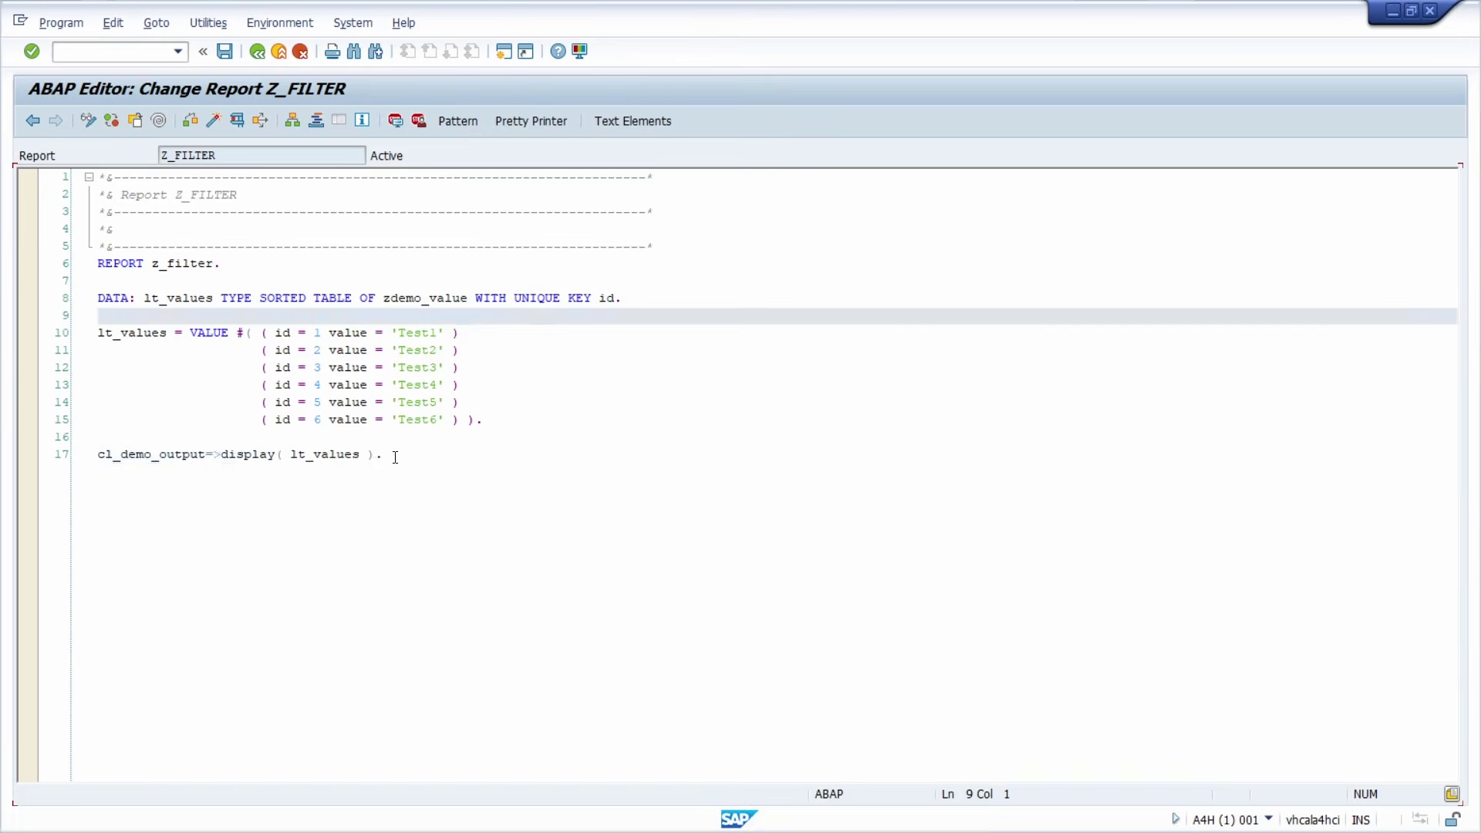
{"action": "left_click", "coordinate": [381, 464]}
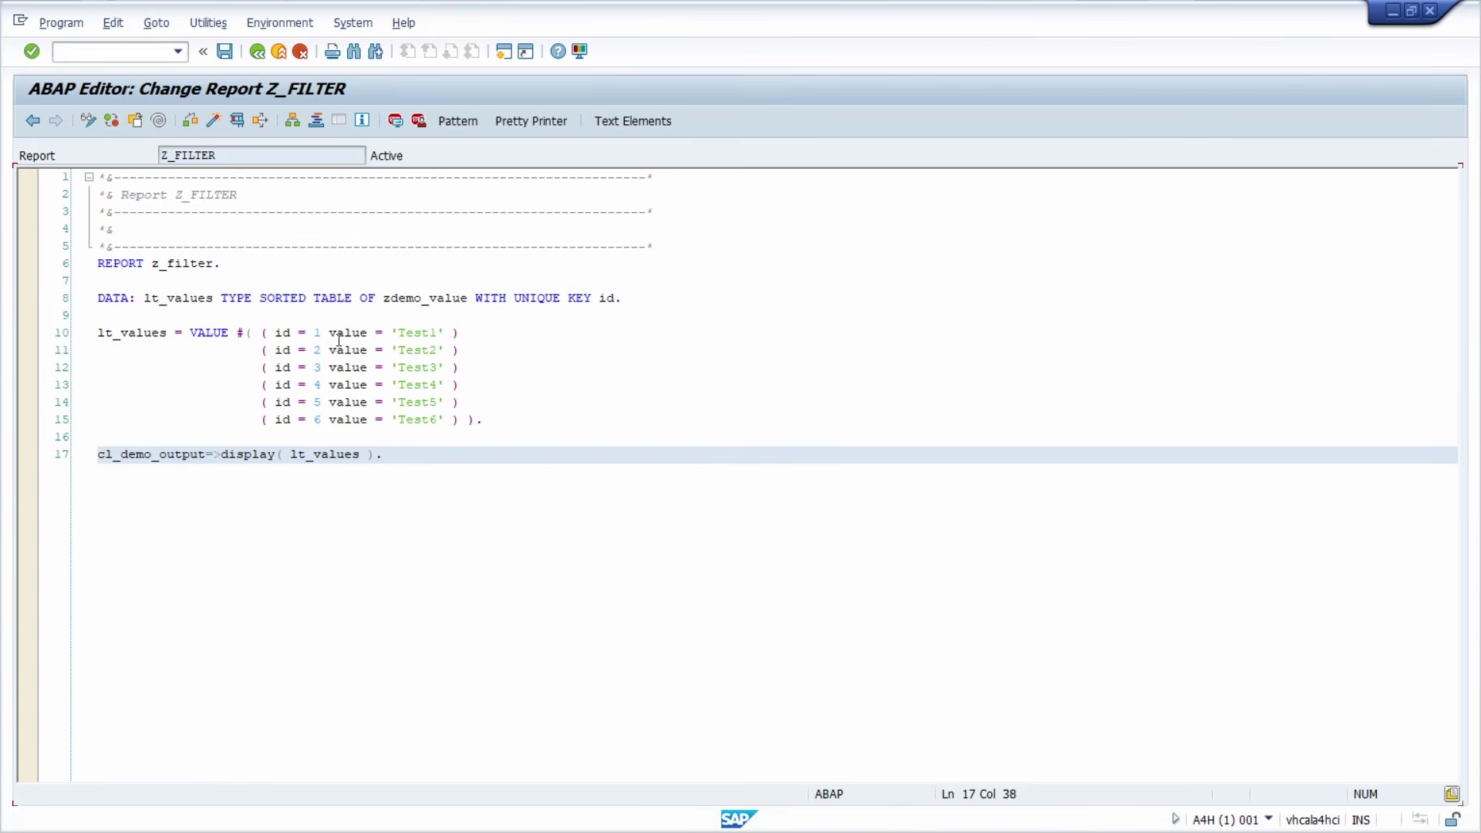
{"action": "double_click", "coordinate": [267, 299]}
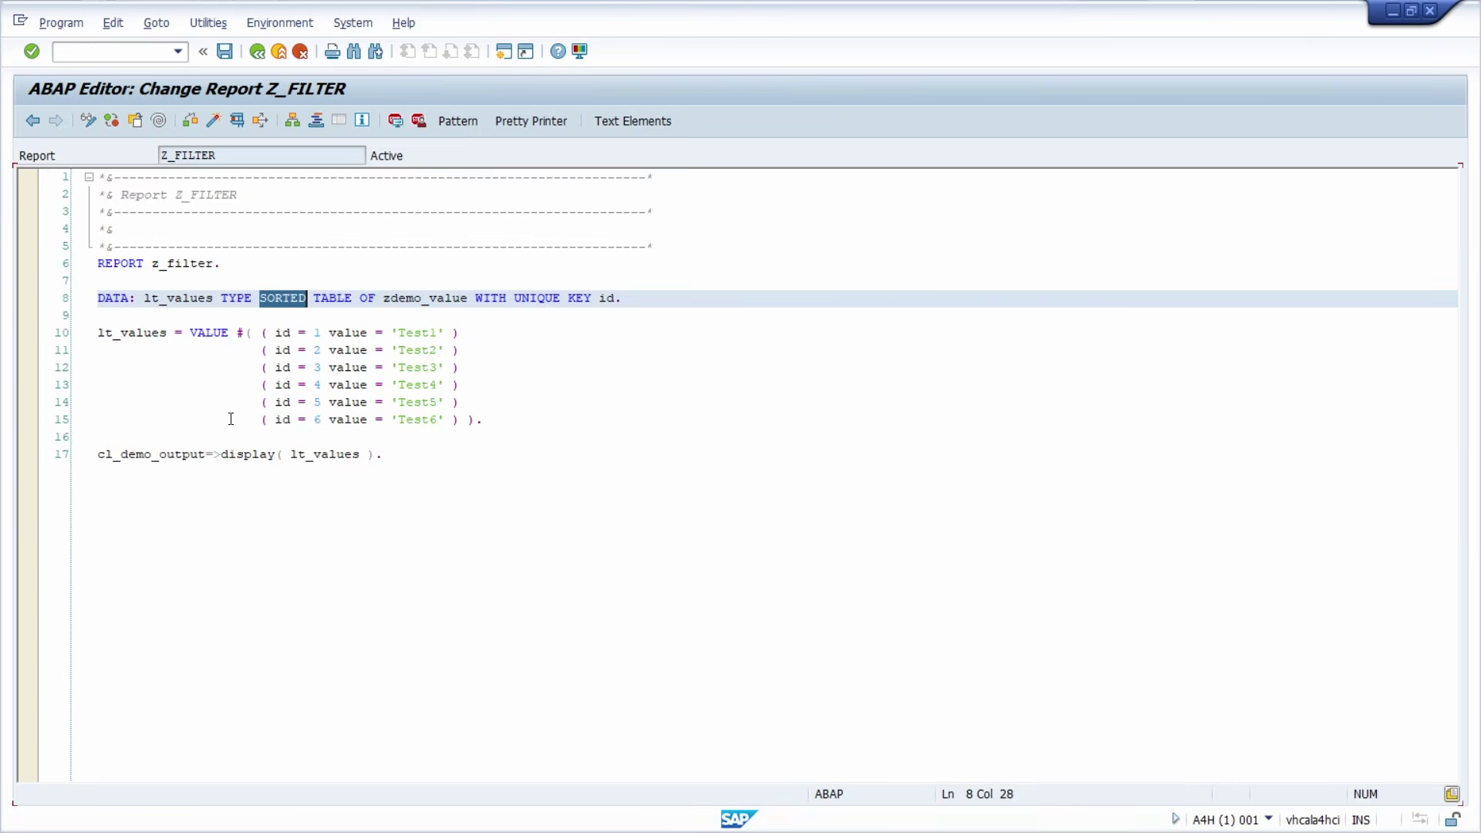
- Replace lt_values in the display call with FILTER #( lt_values WHERE id = 4 )
{"action": "double_click", "coordinate": [325, 454]}
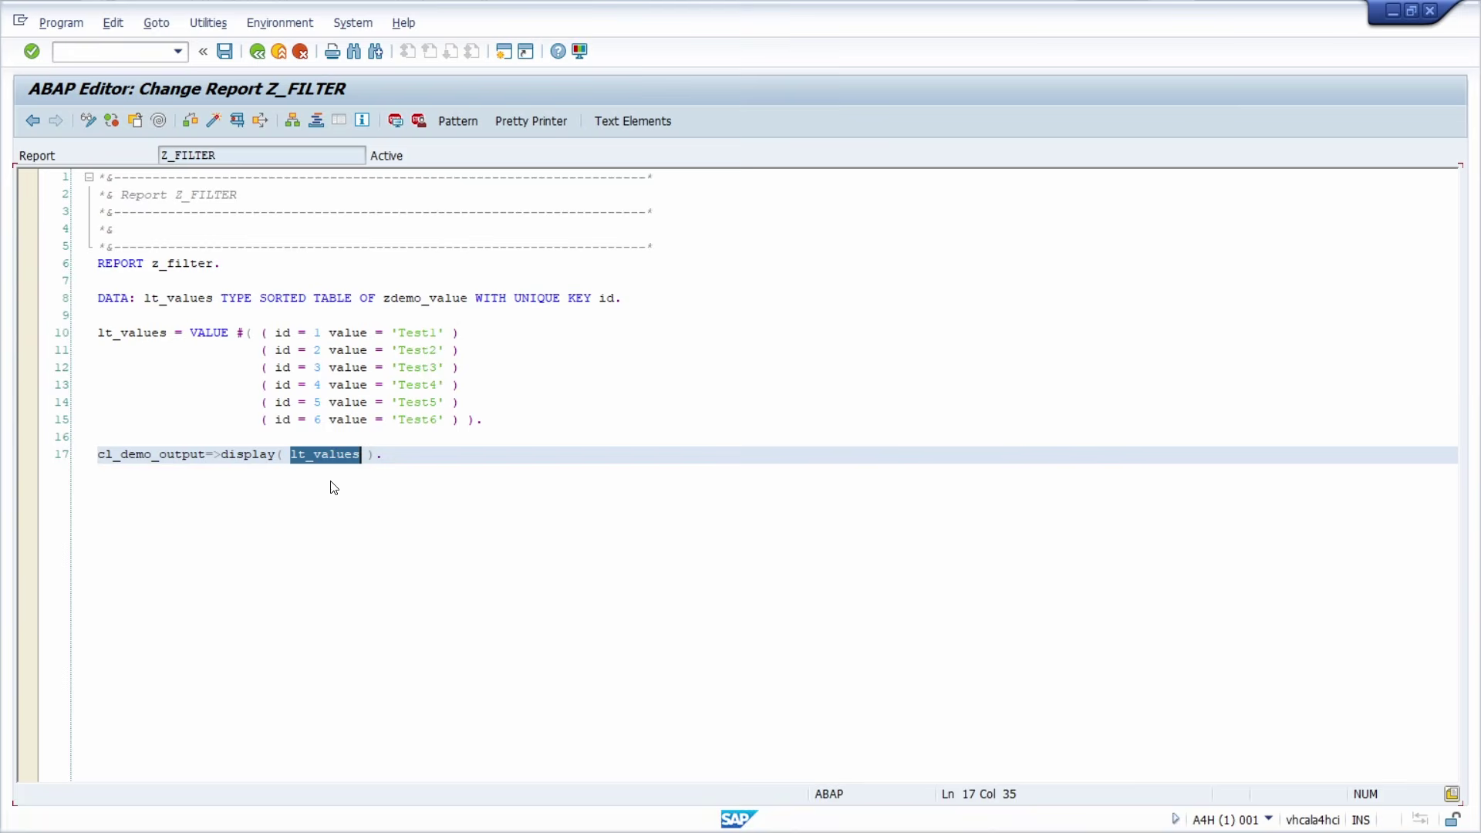
{"action": "type", "text": "F"}
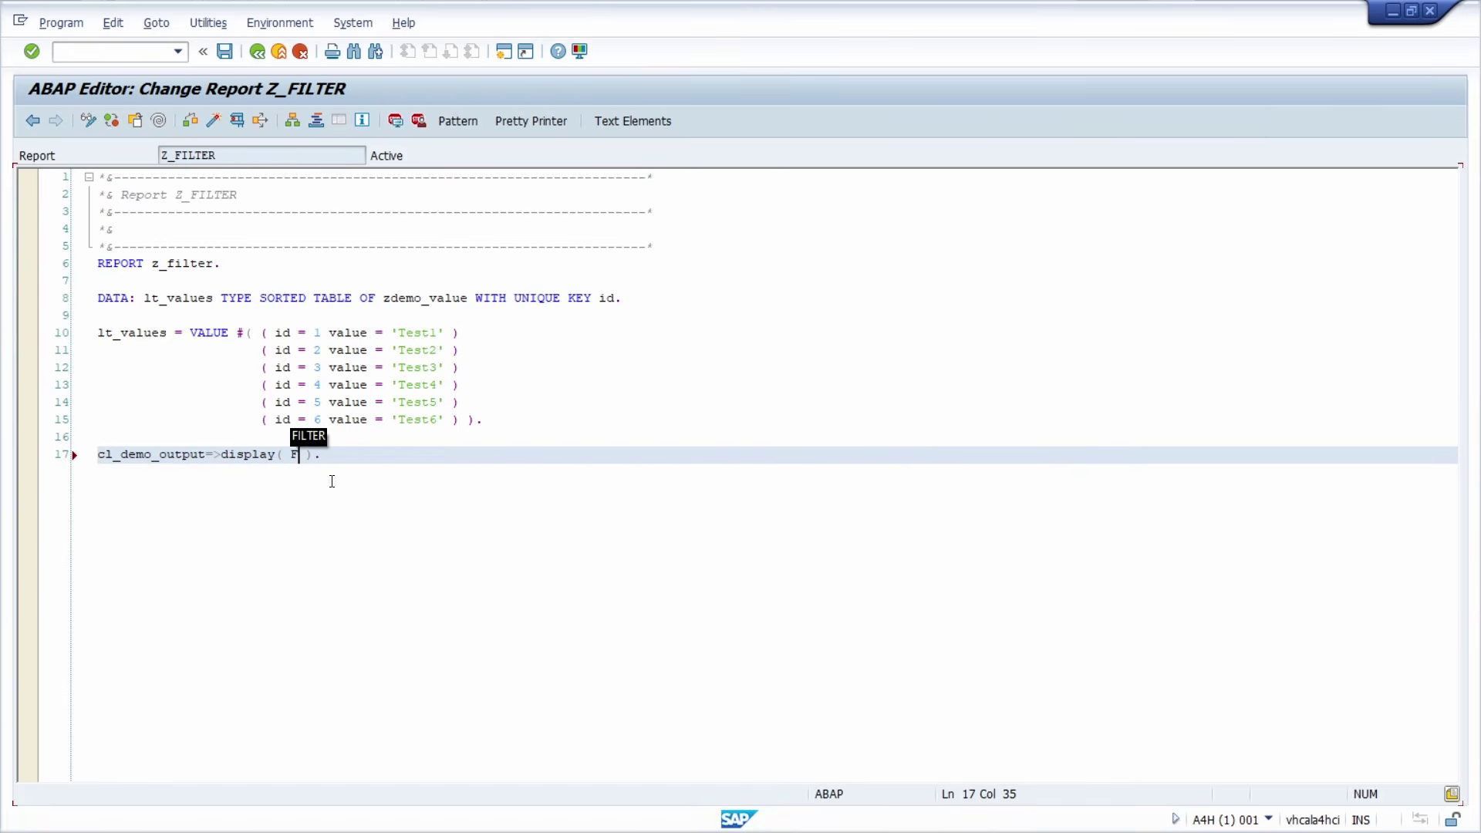
{"action": "type", "text": "ILTER"}
{"action": "type", "text": " #"}
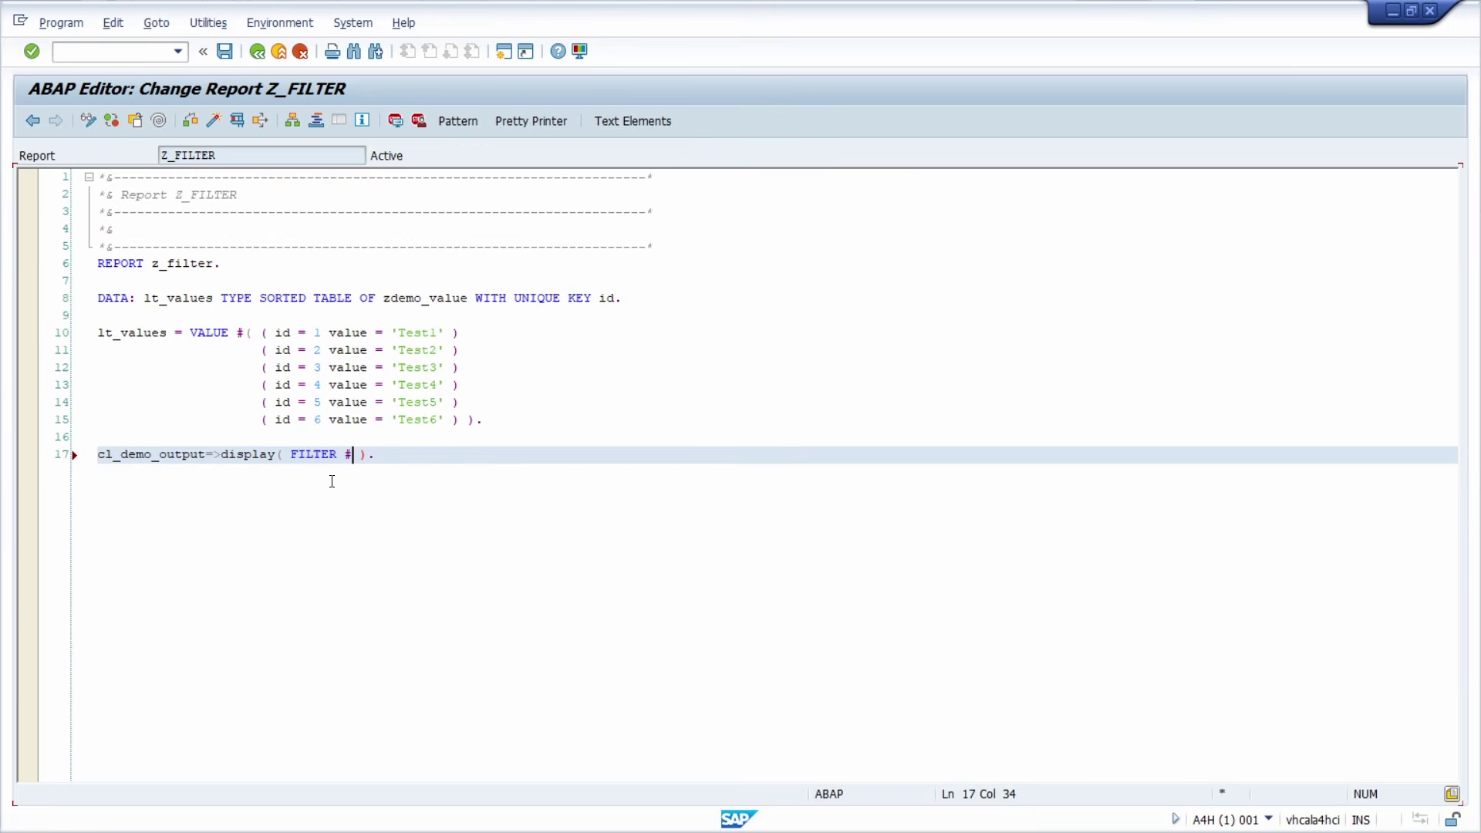
{"action": "type", "text": "( )"}
{"action": "key", "text": "Left"}
{"action": "key", "text": "Left"}
{"action": "key", "text": "Left"}
{"action": "key", "text": "Right"}
{"action": "type", "text": "lt"}
{"action": "type", "text": "_values"}
{"action": "type", "text": " WHERE"}
{"action": "type", "text": " id"}
{"action": "double_click", "coordinate": [607, 300]}
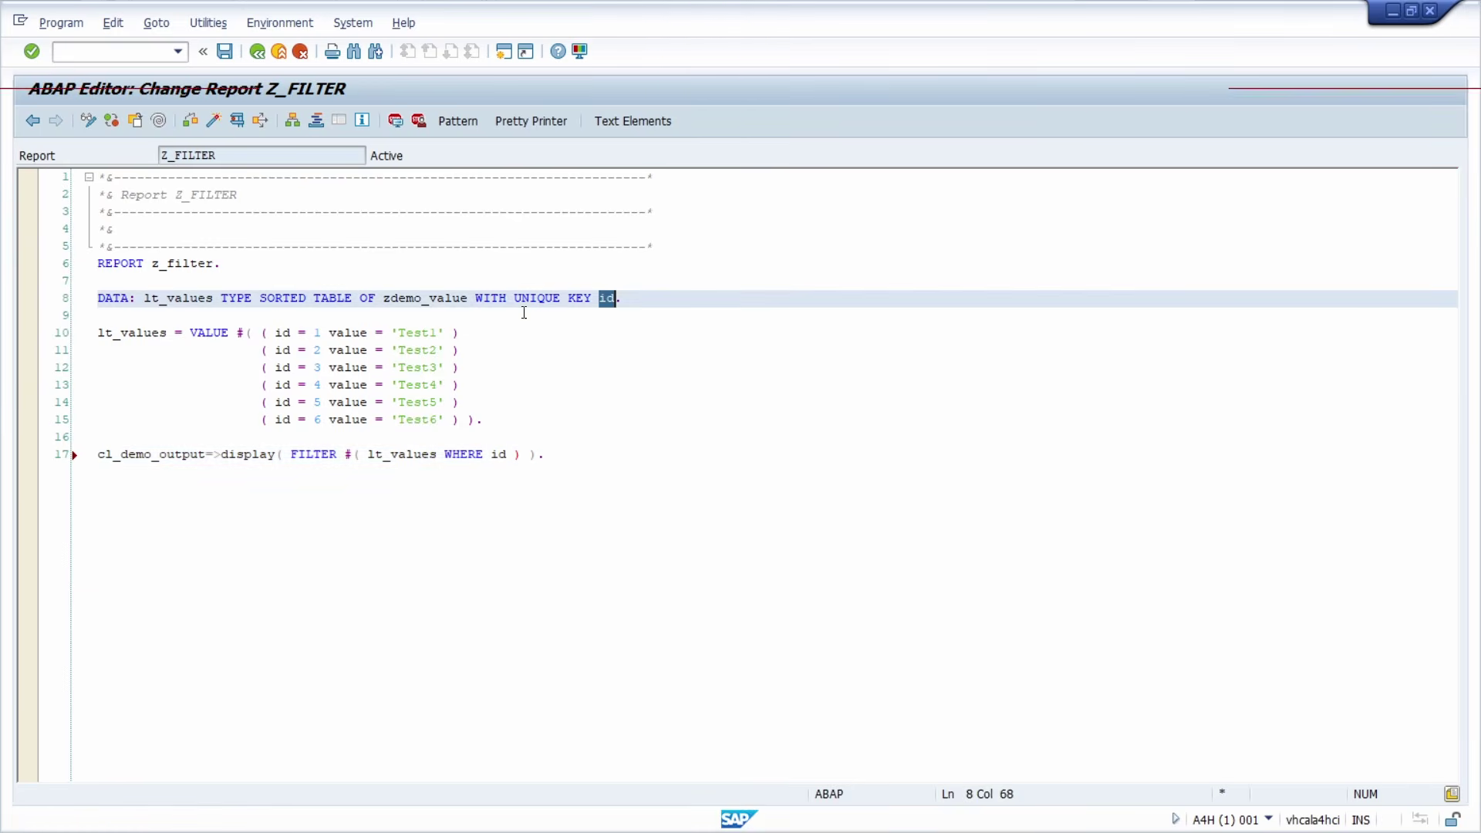
{"action": "left_click", "coordinate": [506, 454]}
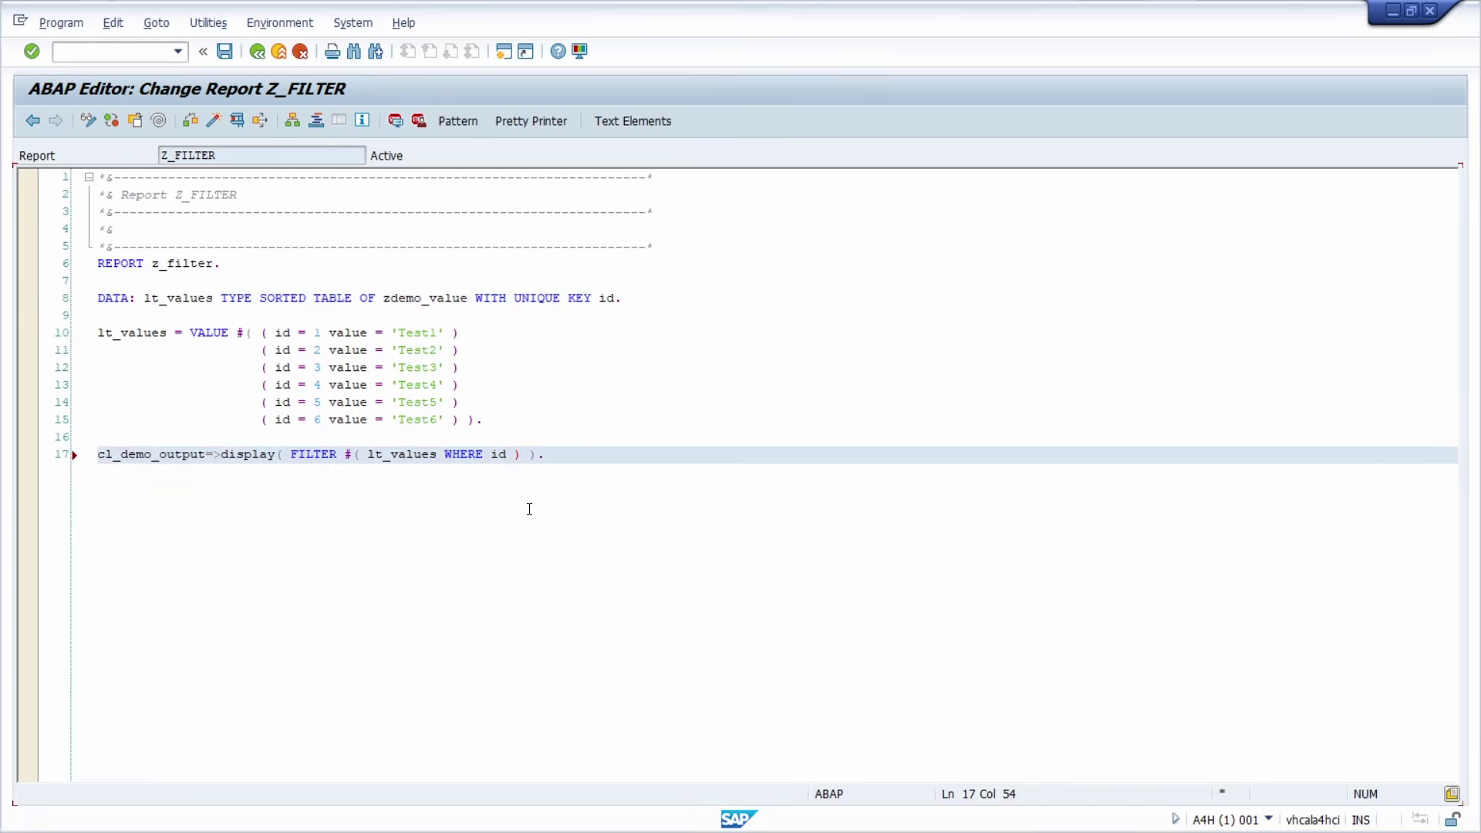
{"action": "type", "text": "= 4"}
- Pretty-print, check, activate and run Z_FILTER, confirming only row 4 Test4 is output
{"action": "key", "text": "shift+F1"}
{"action": "key", "text": "ctrl+F2"}
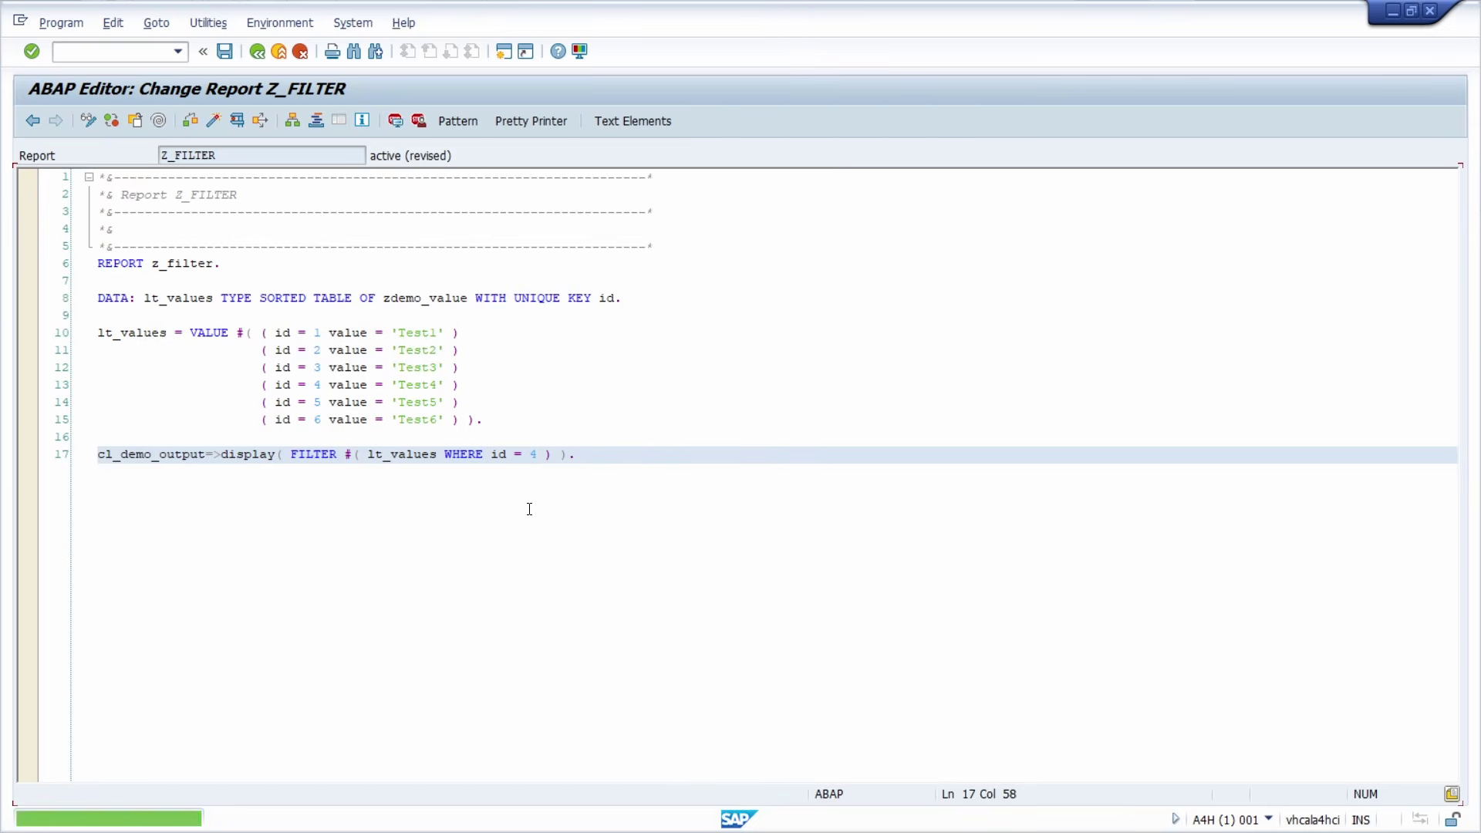
{"action": "key", "text": "ctrl+F3"}
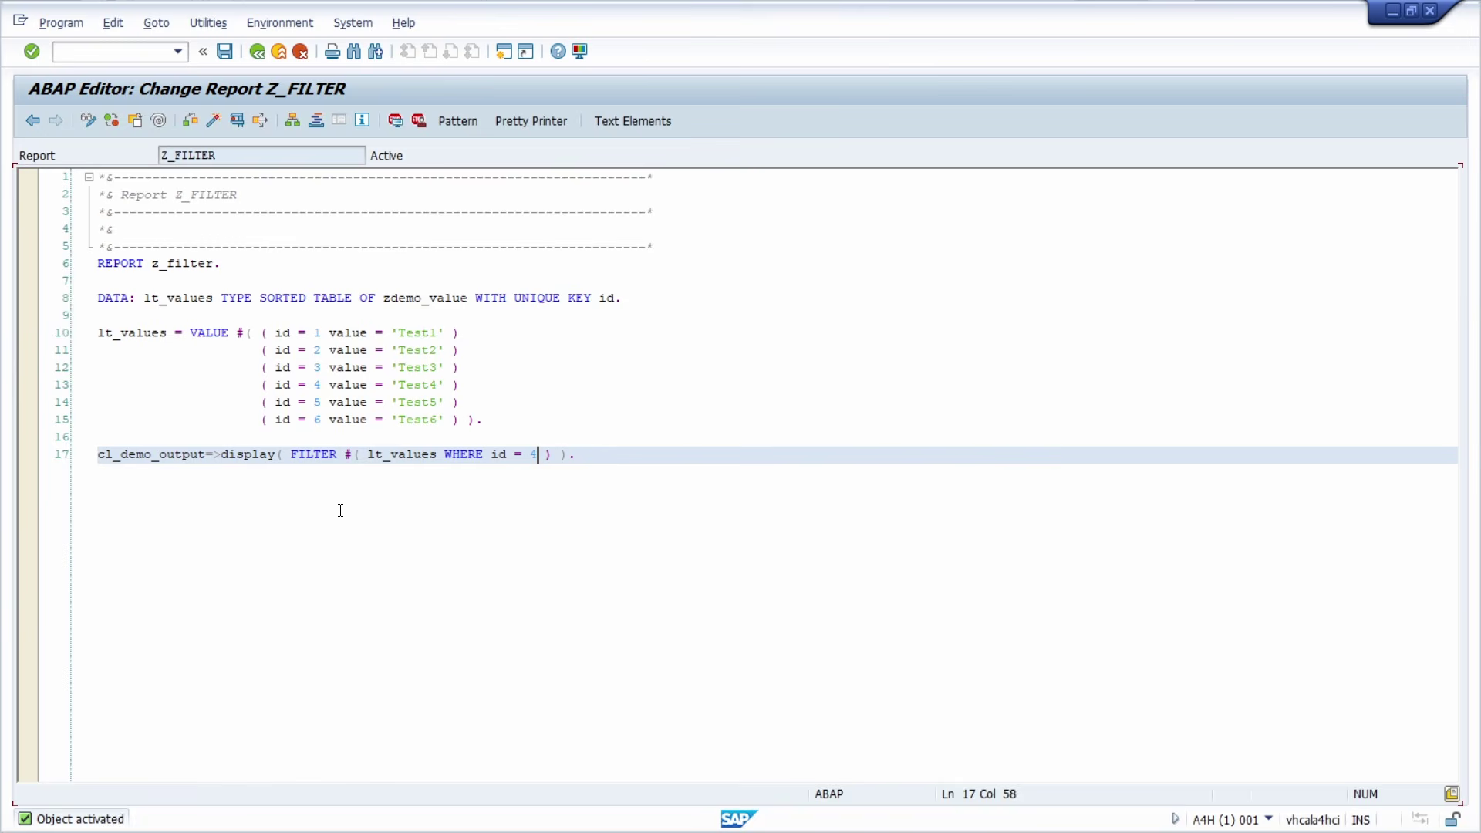
{"action": "left_click", "coordinate": [240, 122]}
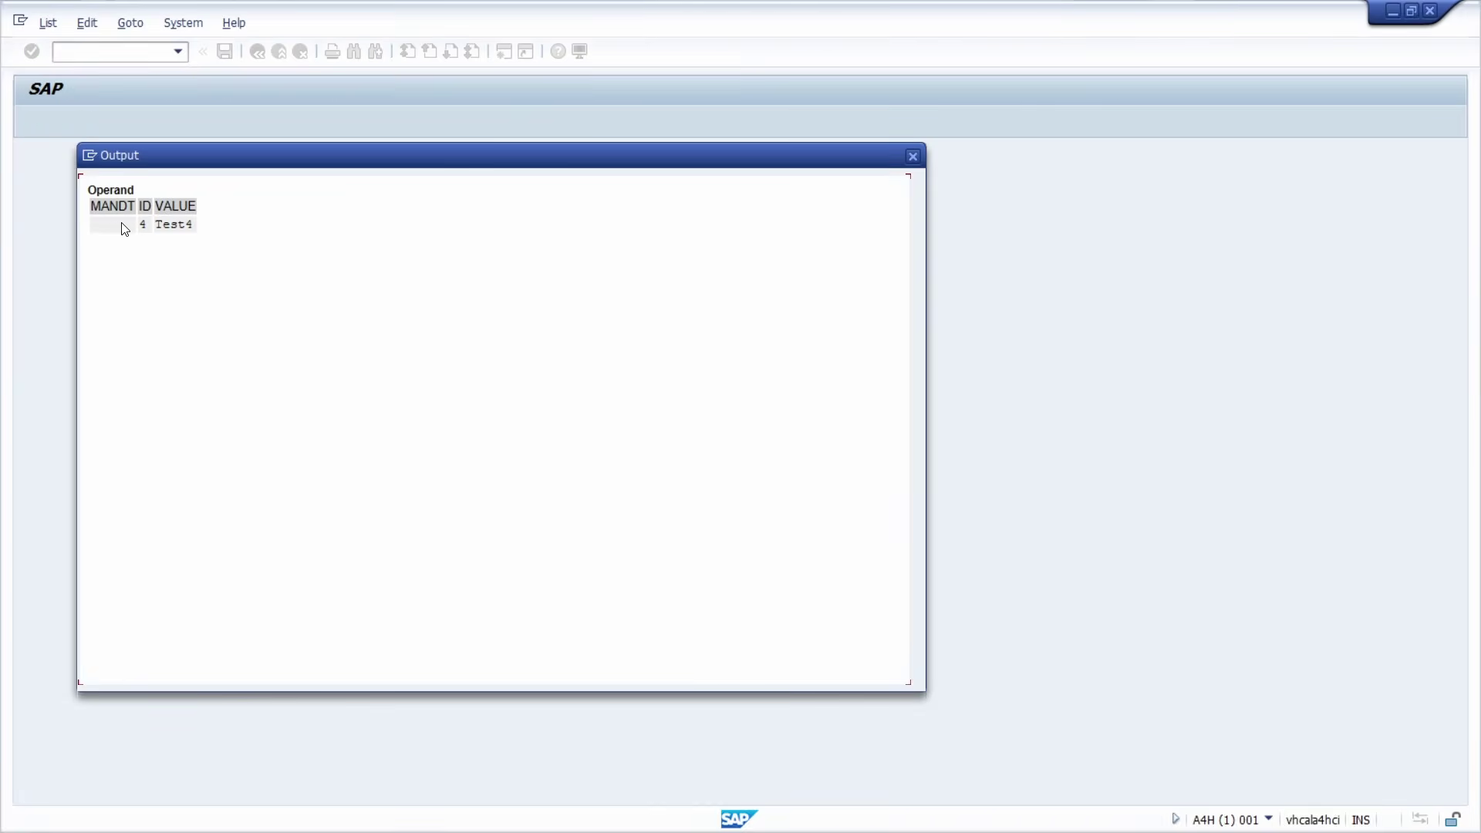
{"action": "left_click_drag", "start_coordinate": [122, 228], "coordinate": [197, 229]}
{"action": "left_click", "coordinate": [913, 157]}
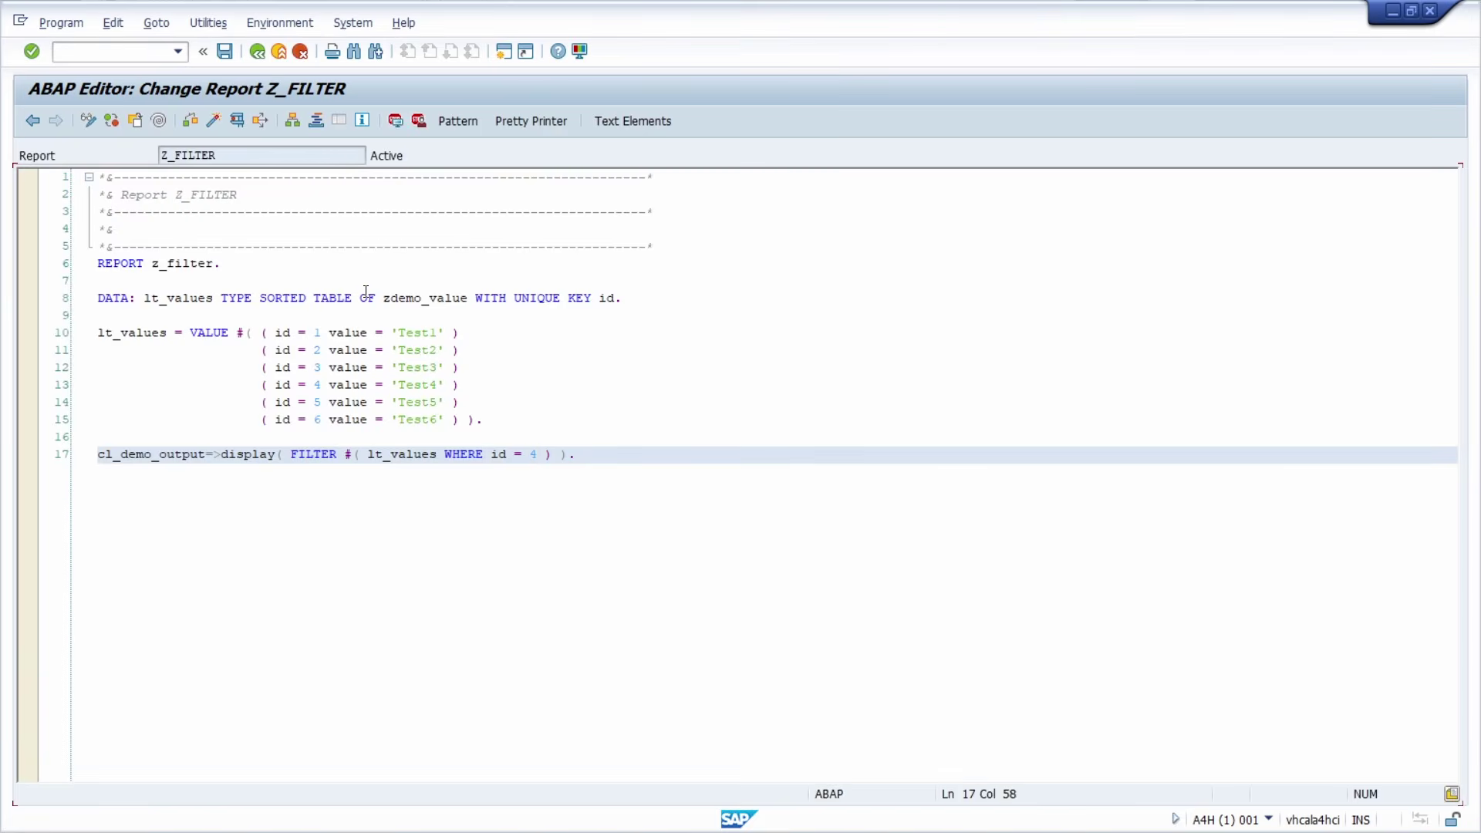
- Comment out line 8, add a plain TYPE zdemo_value declaration, and check (two errors)
{"action": "left_click", "coordinate": [367, 298]}
{"action": "key", "text": "ctrl+less"}
{"action": "left_click", "coordinate": [663, 298]}
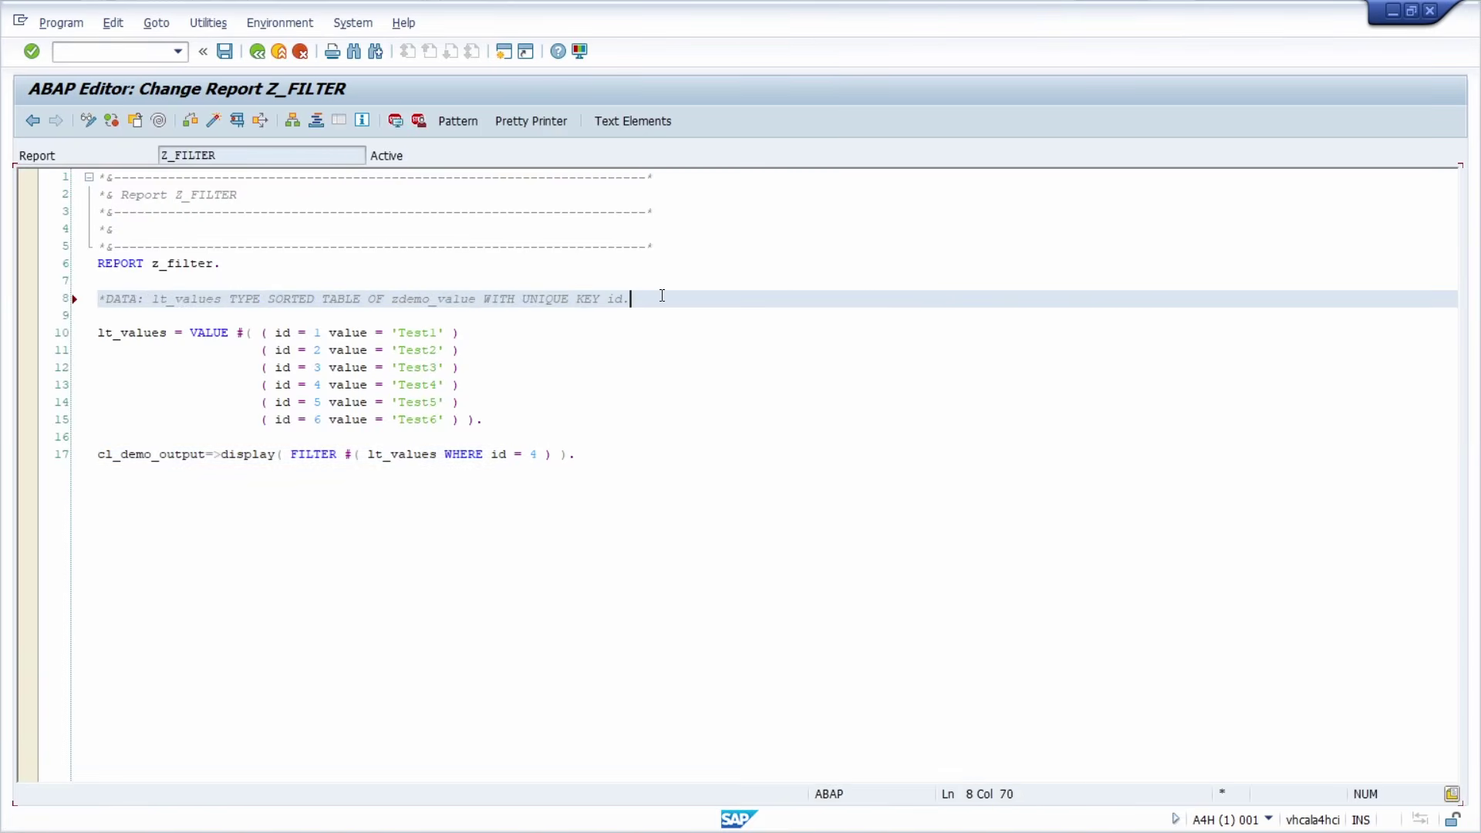
{"action": "key", "text": "Return"}
{"action": "type", "text": "DA"}
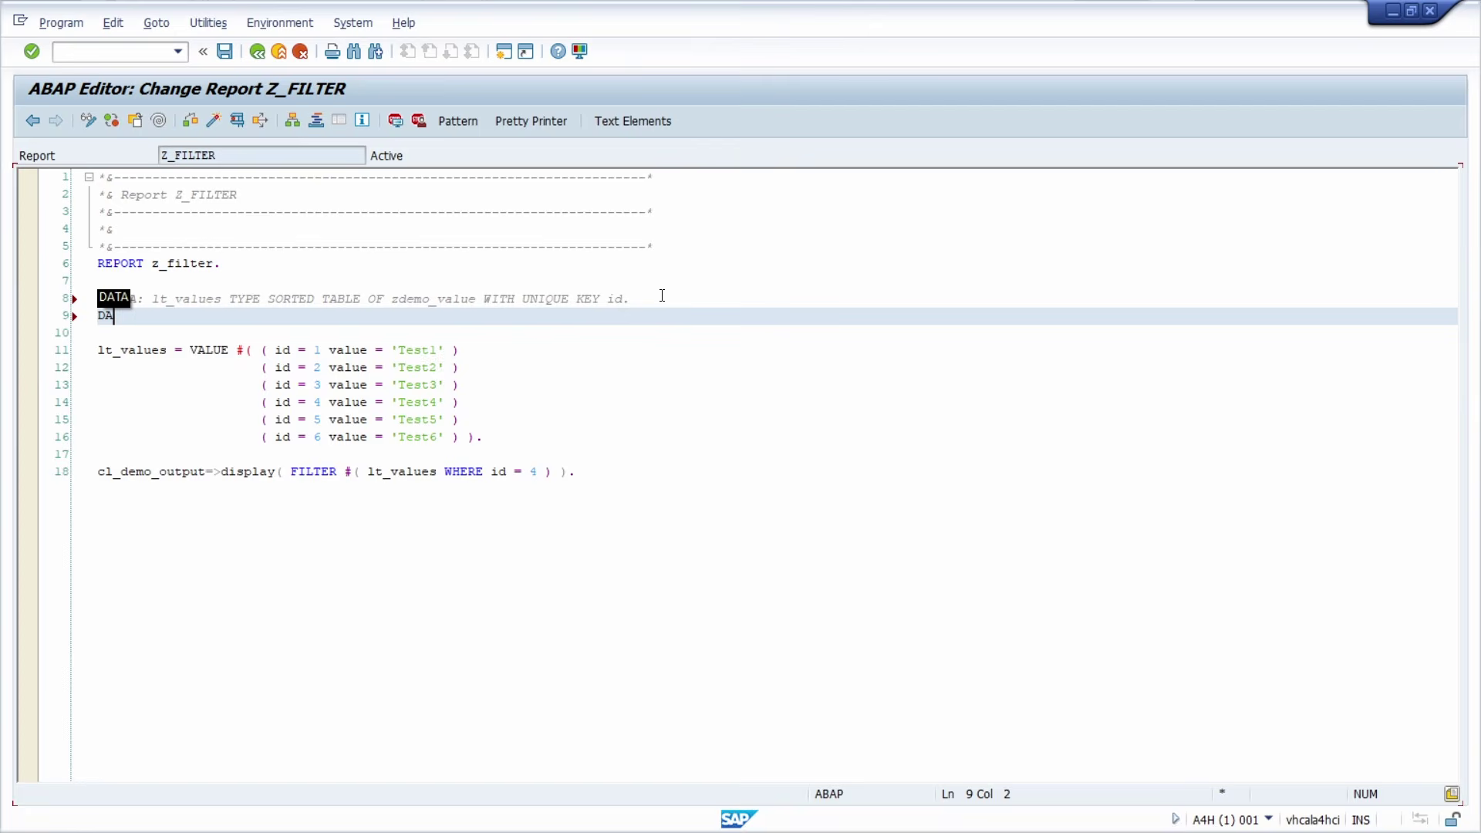
{"action": "type", "text": "TA lt_"}
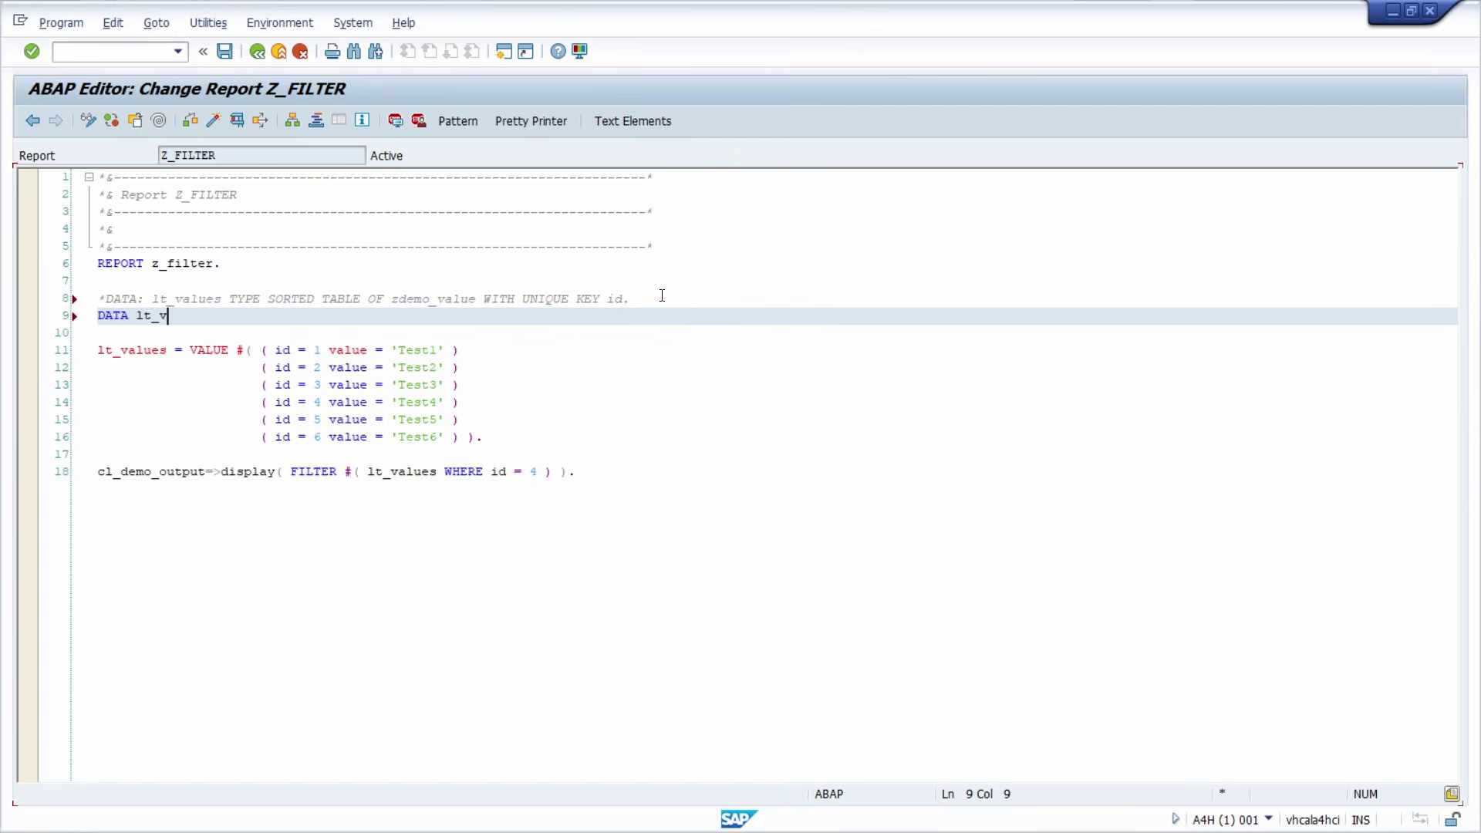
{"action": "type", "text": "values type zdemo"}
{"action": "type", "text": "_value."}
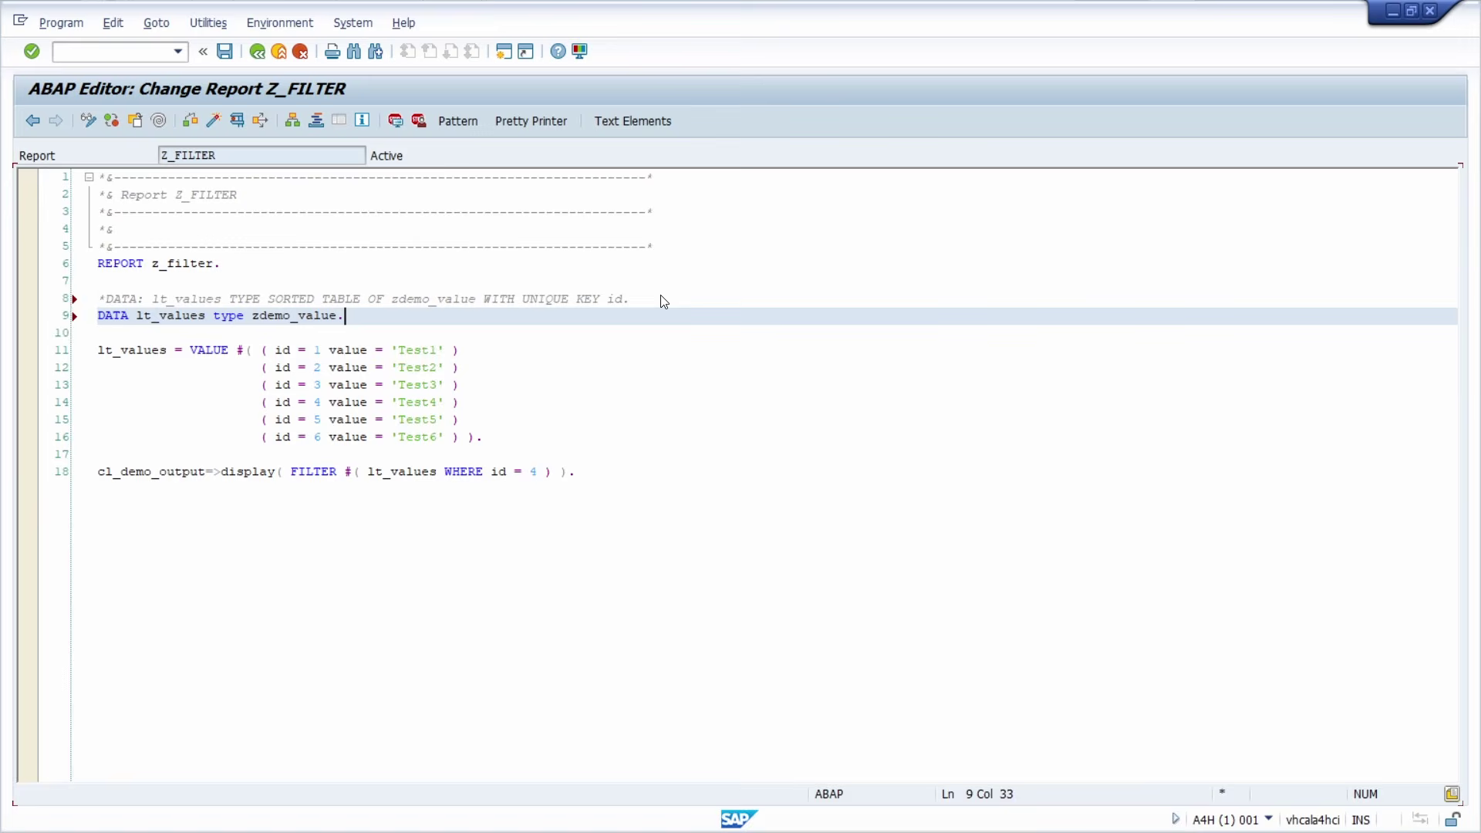
{"action": "key", "text": "shift+F1"}
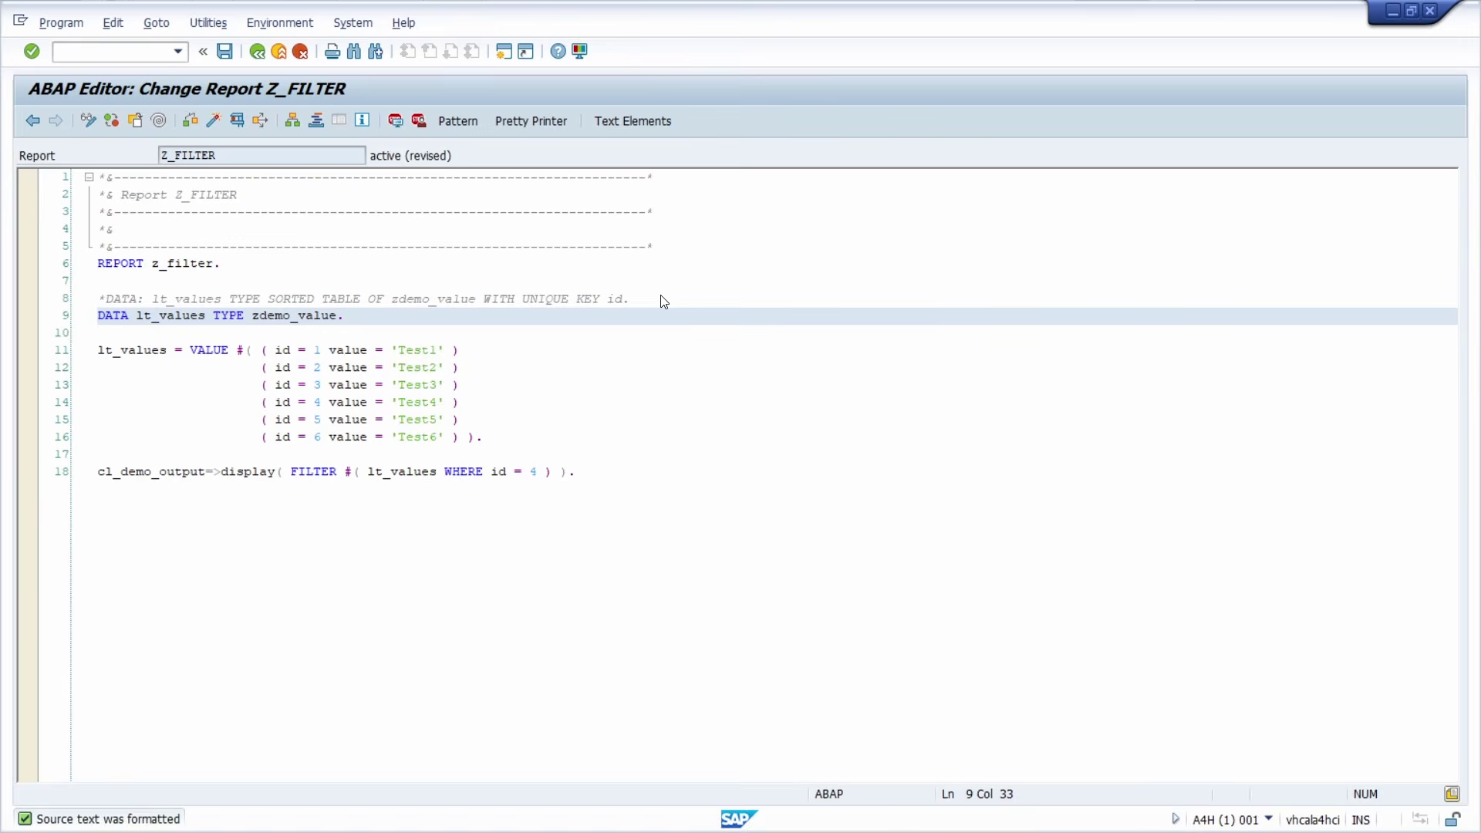
{"action": "key", "text": "ctrl+F2"}
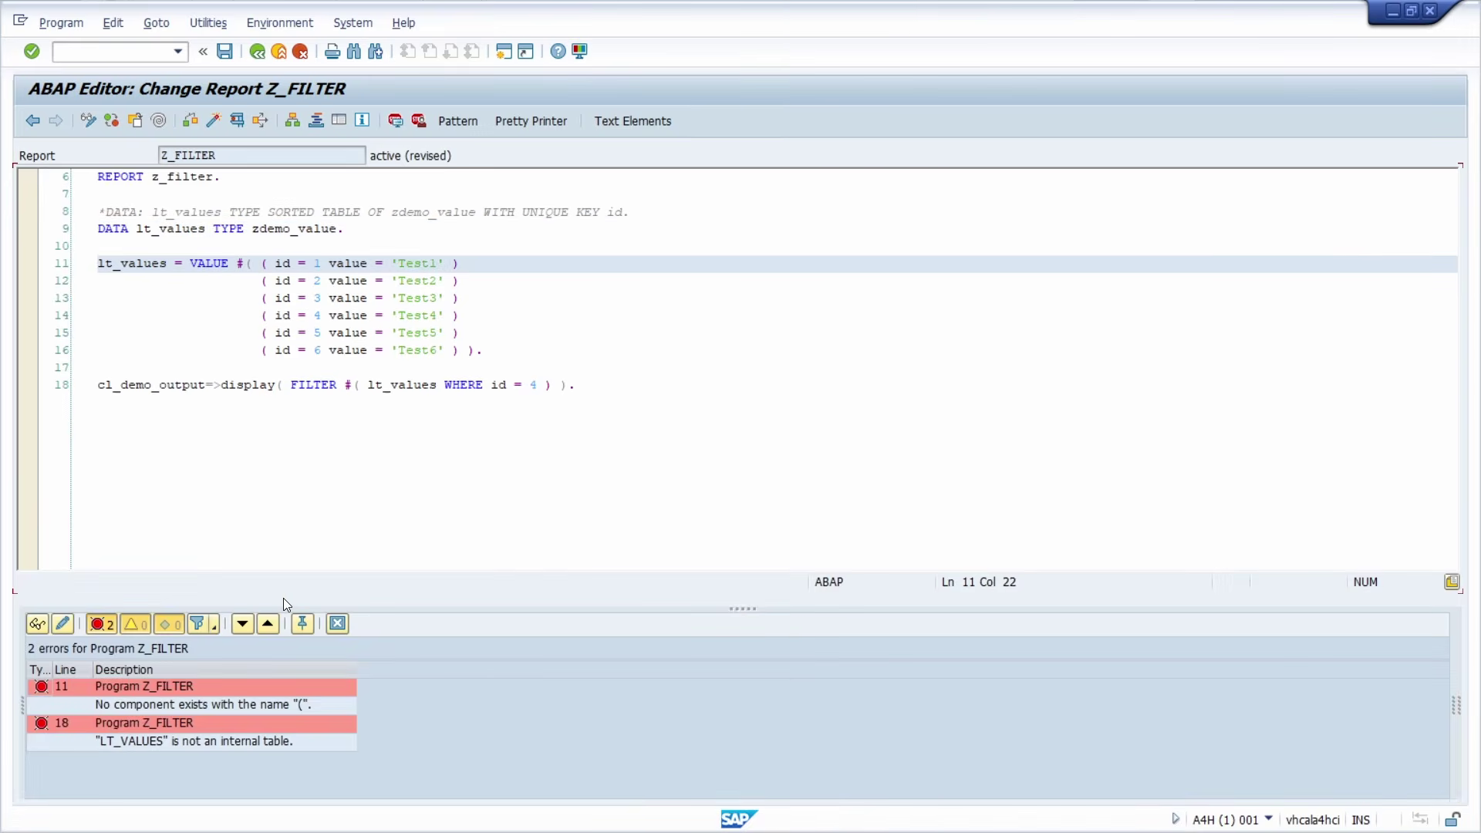
- Insert TABLE OF before zdemo_value, recheck, and read the sorted-or-hashed key error
{"action": "left_click", "coordinate": [253, 228]}
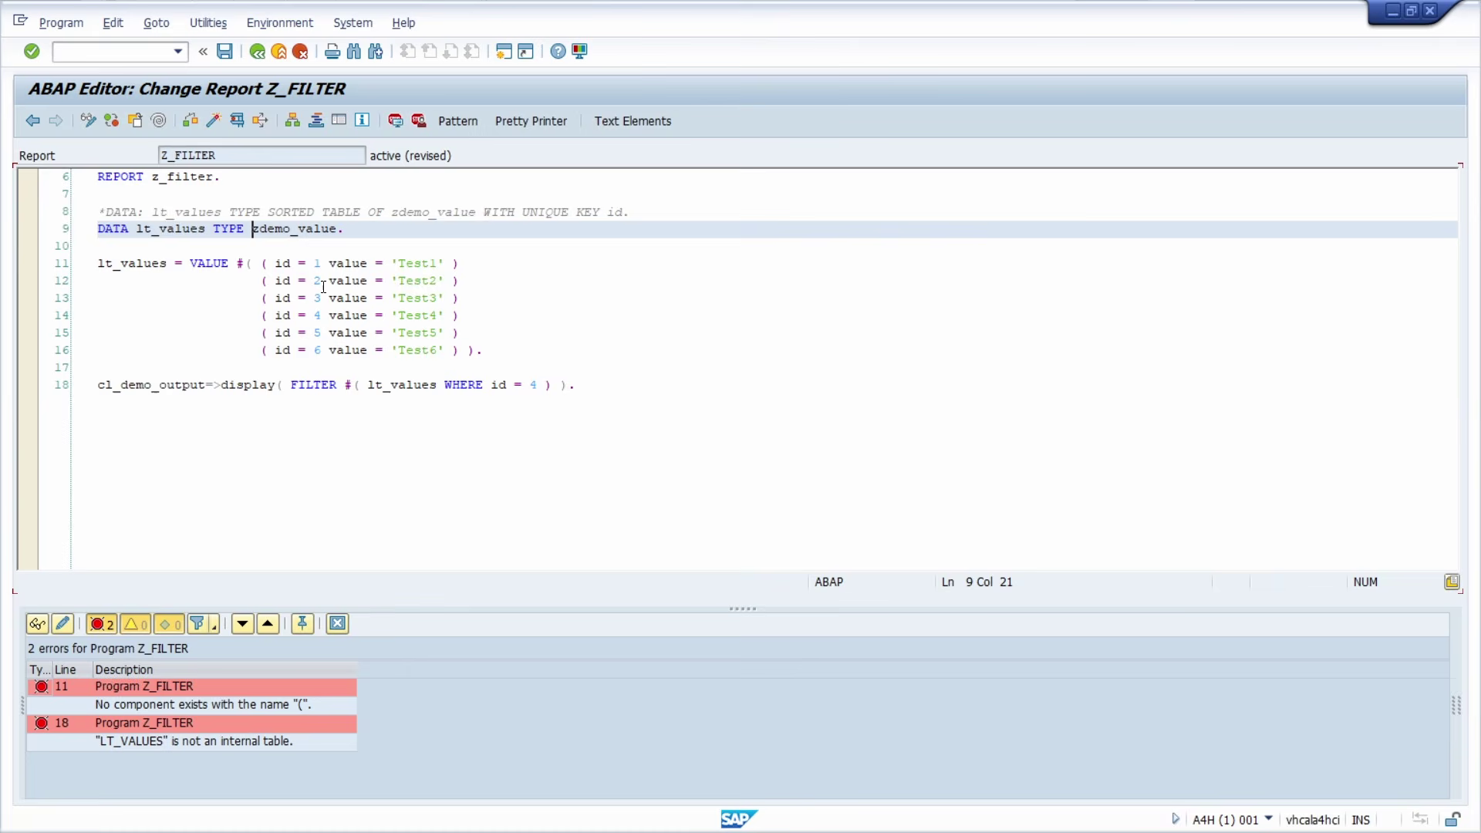
{"action": "type", "text": "TABLE "}
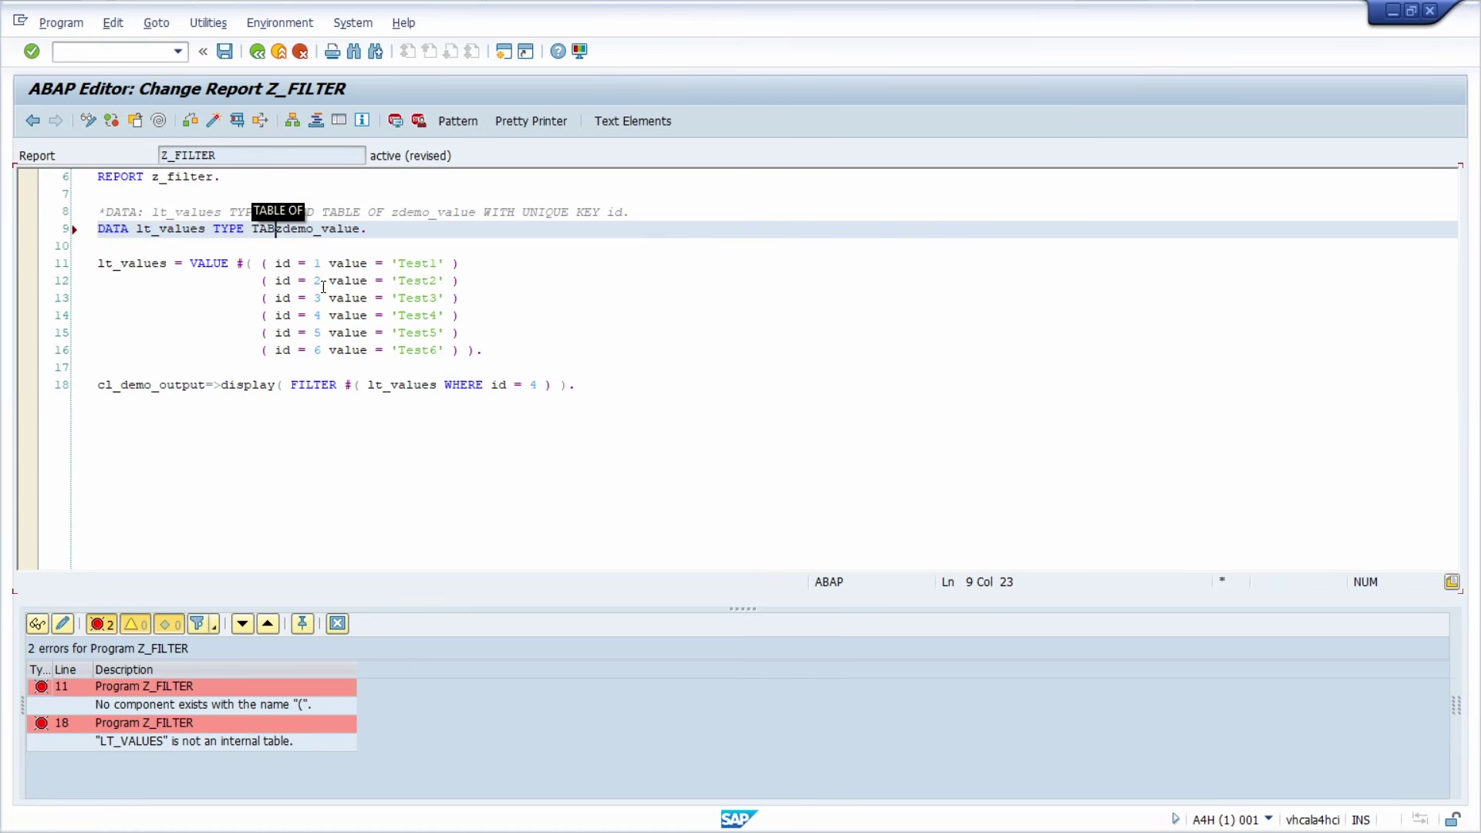
{"action": "type", "text": "of"}
{"action": "key", "text": "shift+F1"}
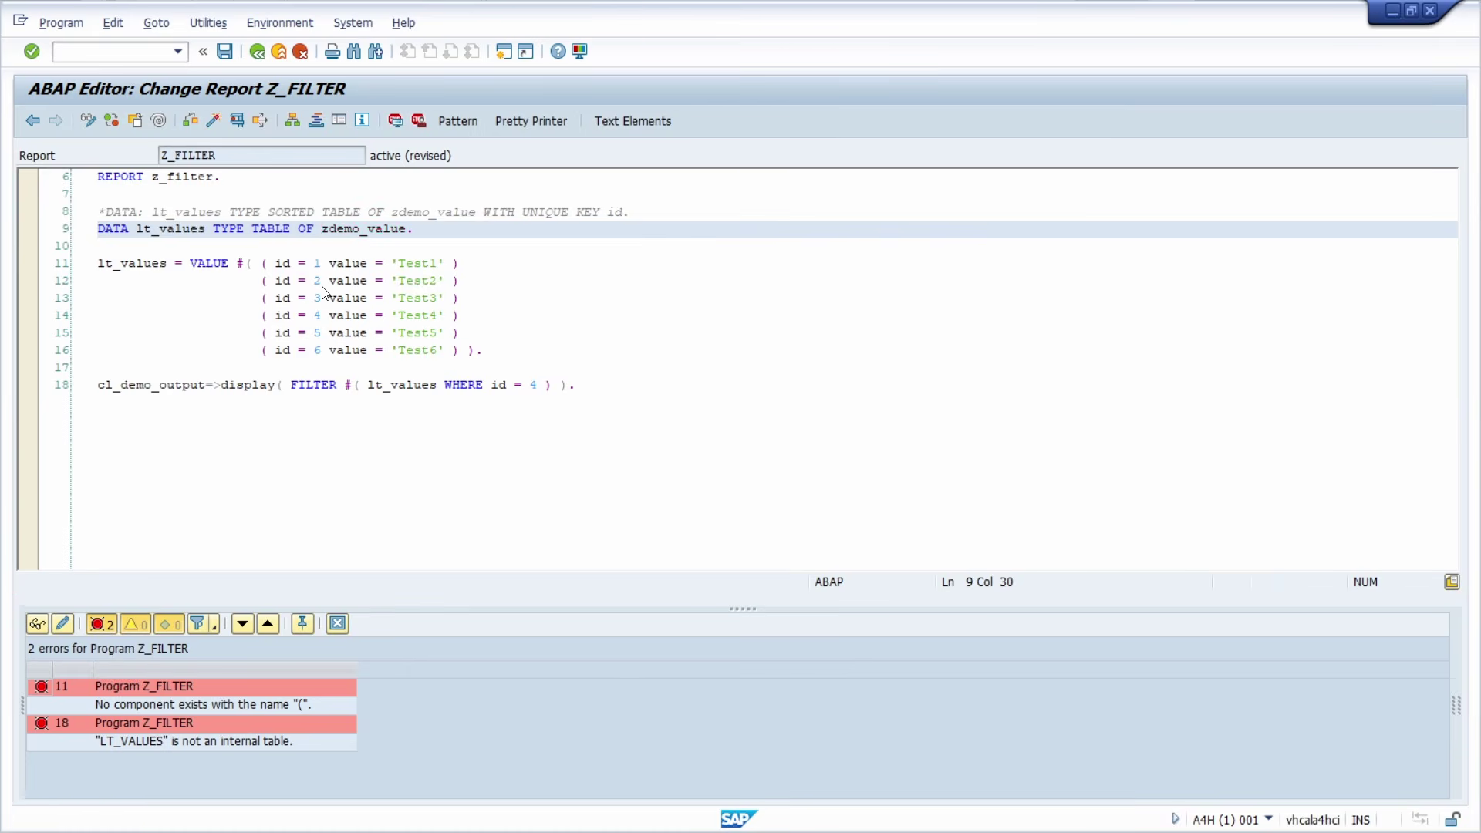
{"action": "key", "text": "ctrl+F2"}
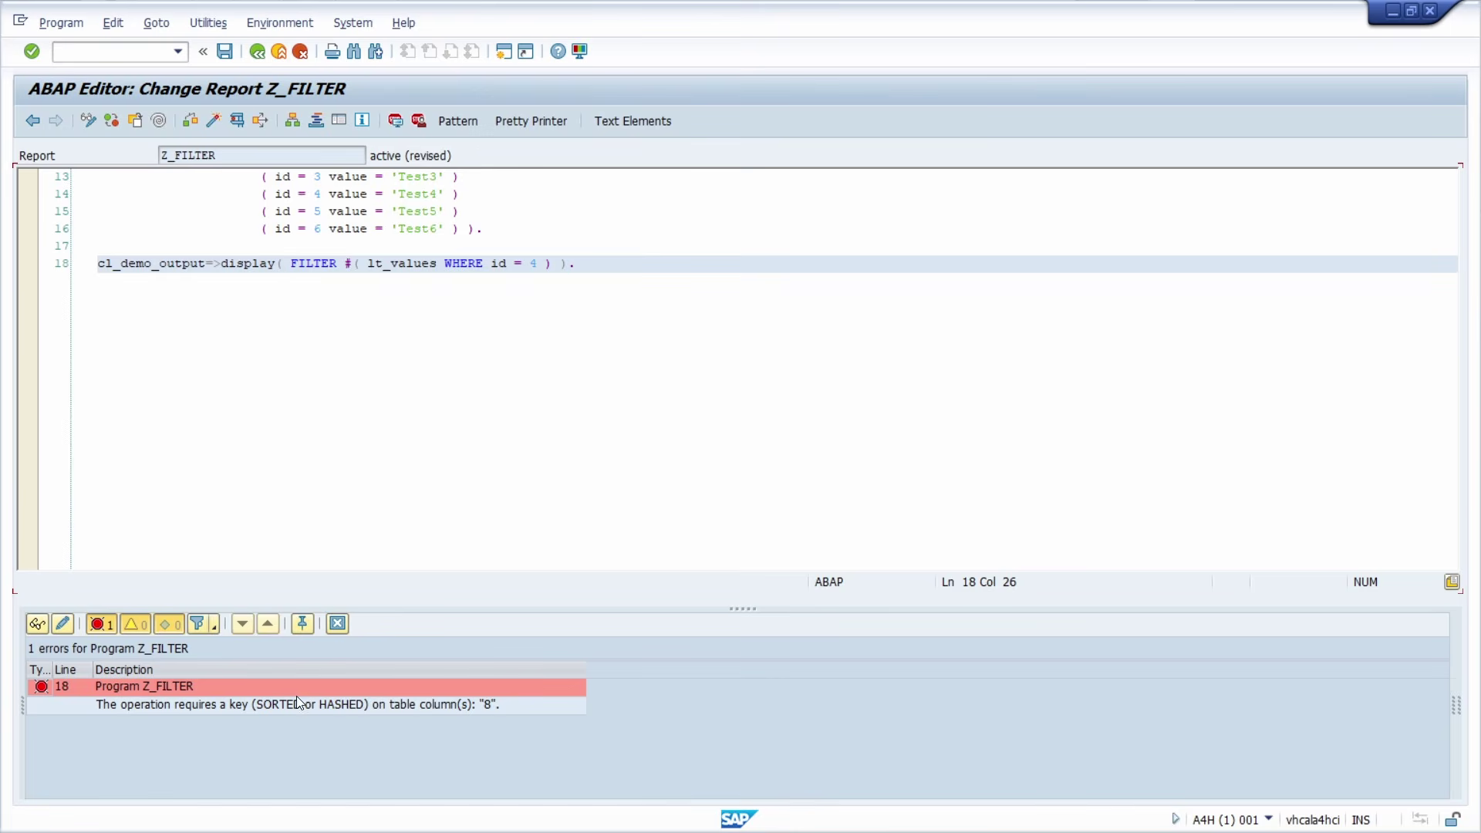
{"action": "left_click", "coordinate": [283, 705]}
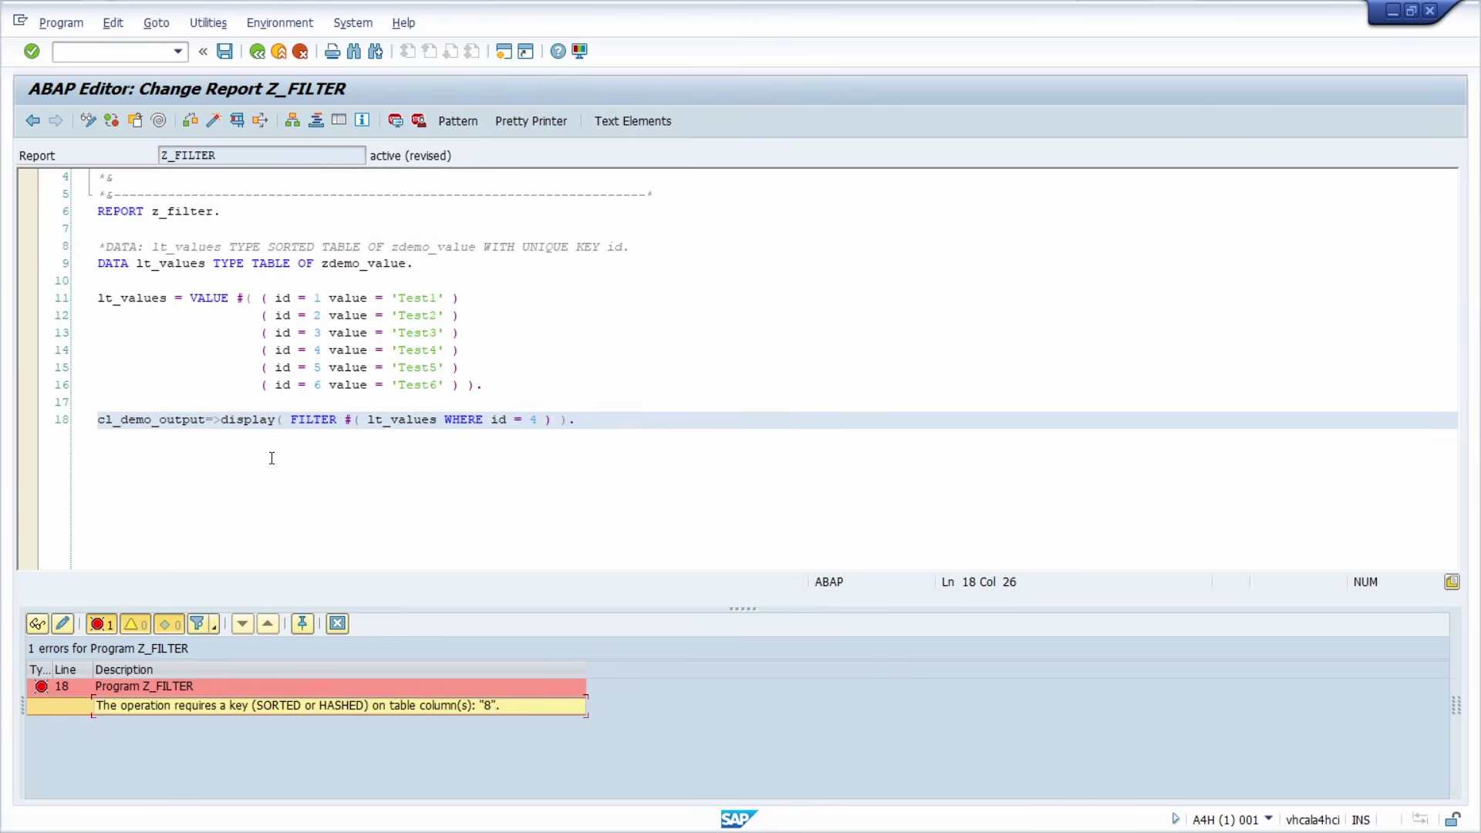
- Comment out the line 9 TYPE TABLE OF zdemo_value declaration
{"action": "double_click", "coordinate": [285, 246]}
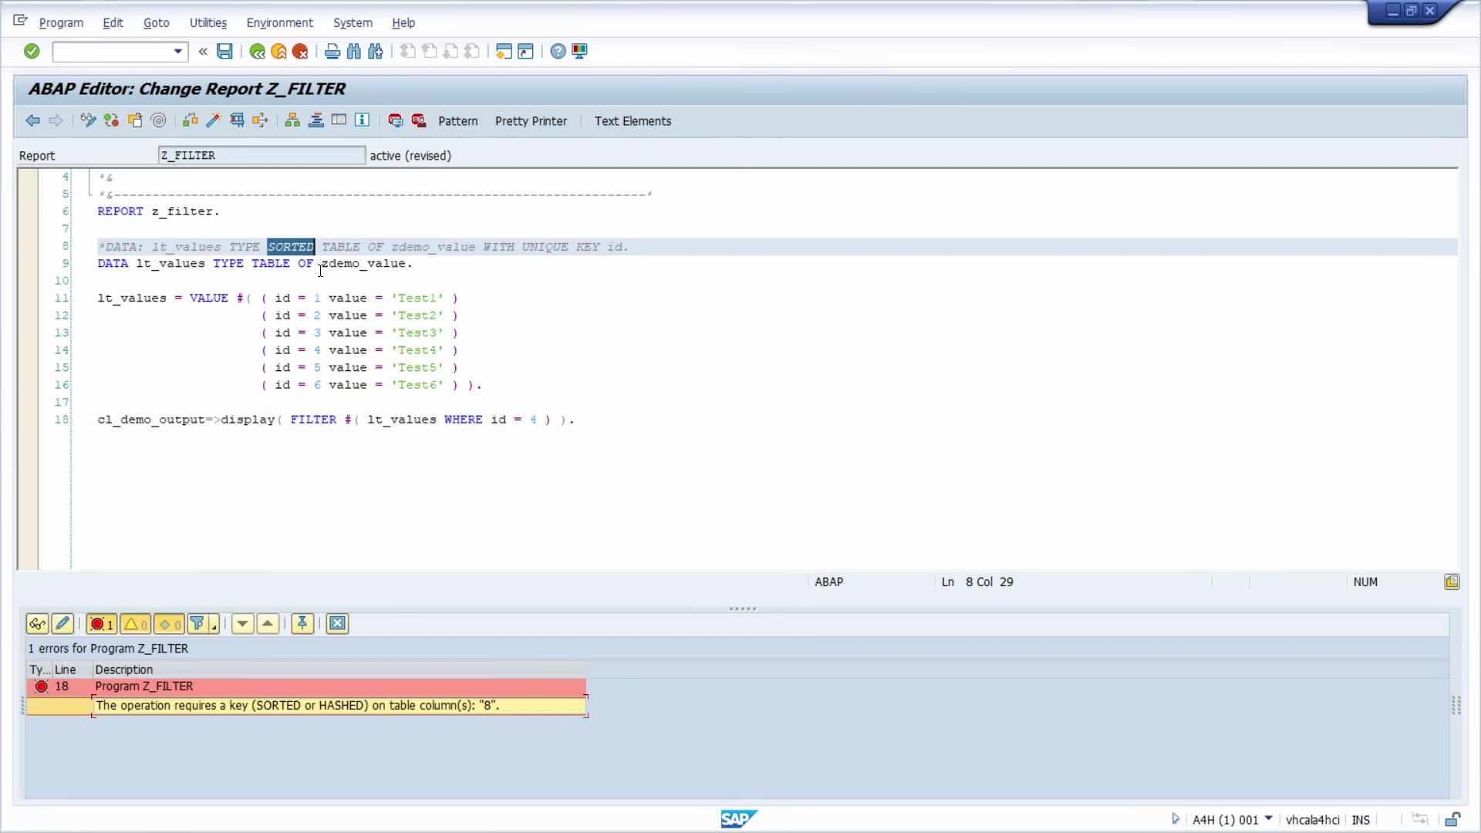
{"action": "key", "text": "Down"}
{"action": "key", "text": "End"}
{"action": "key", "text": "shift+Home"}
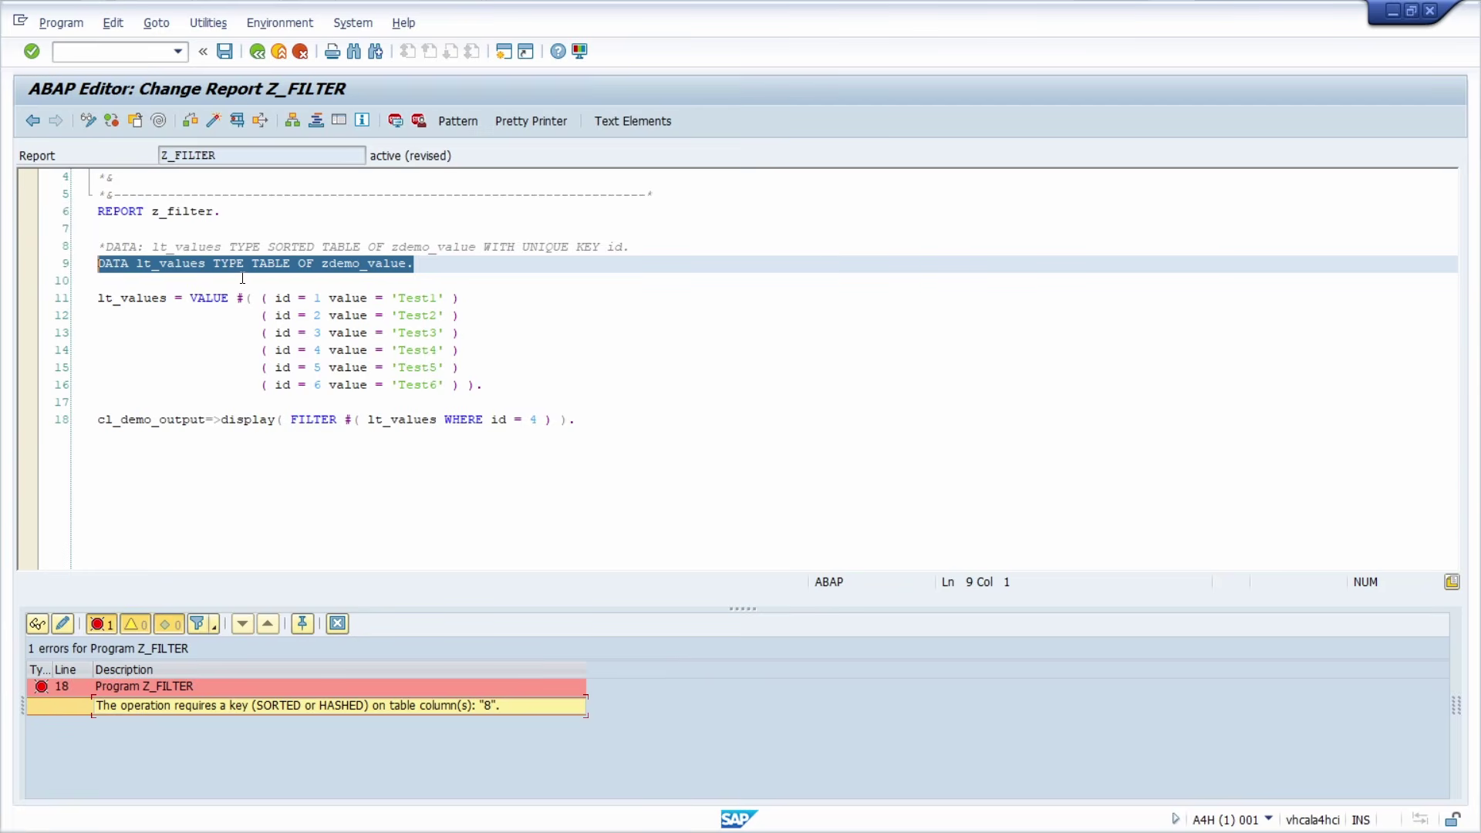
{"action": "key", "text": "ctrl+less"}
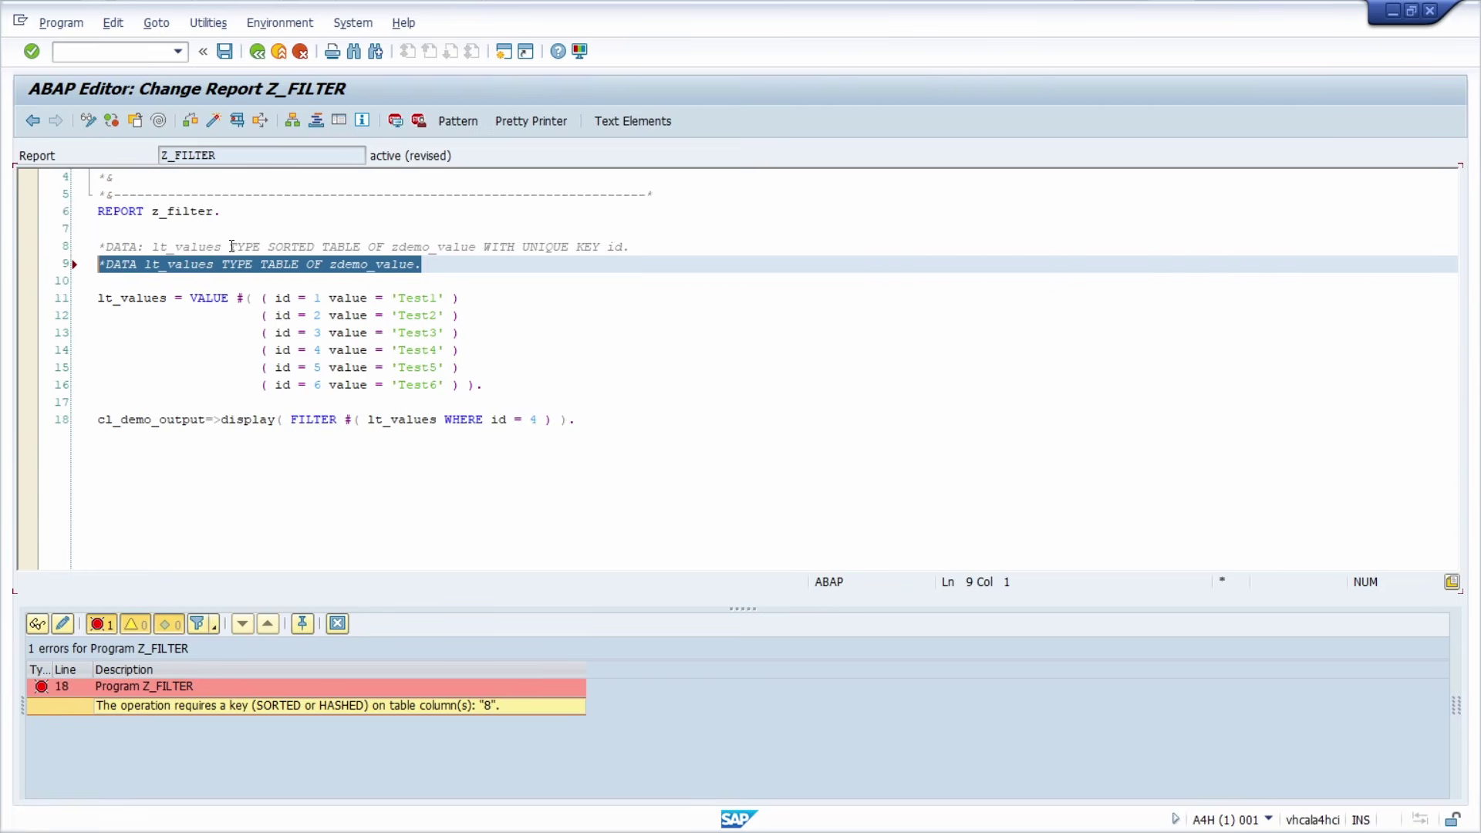
- Uncomment the line 8 sorted-table declaration and recheck so no errors remain
{"action": "left_click", "coordinate": [229, 247]}
{"action": "key", "text": "ctrl+greater"}
{"action": "left_click", "coordinate": [325, 276]}
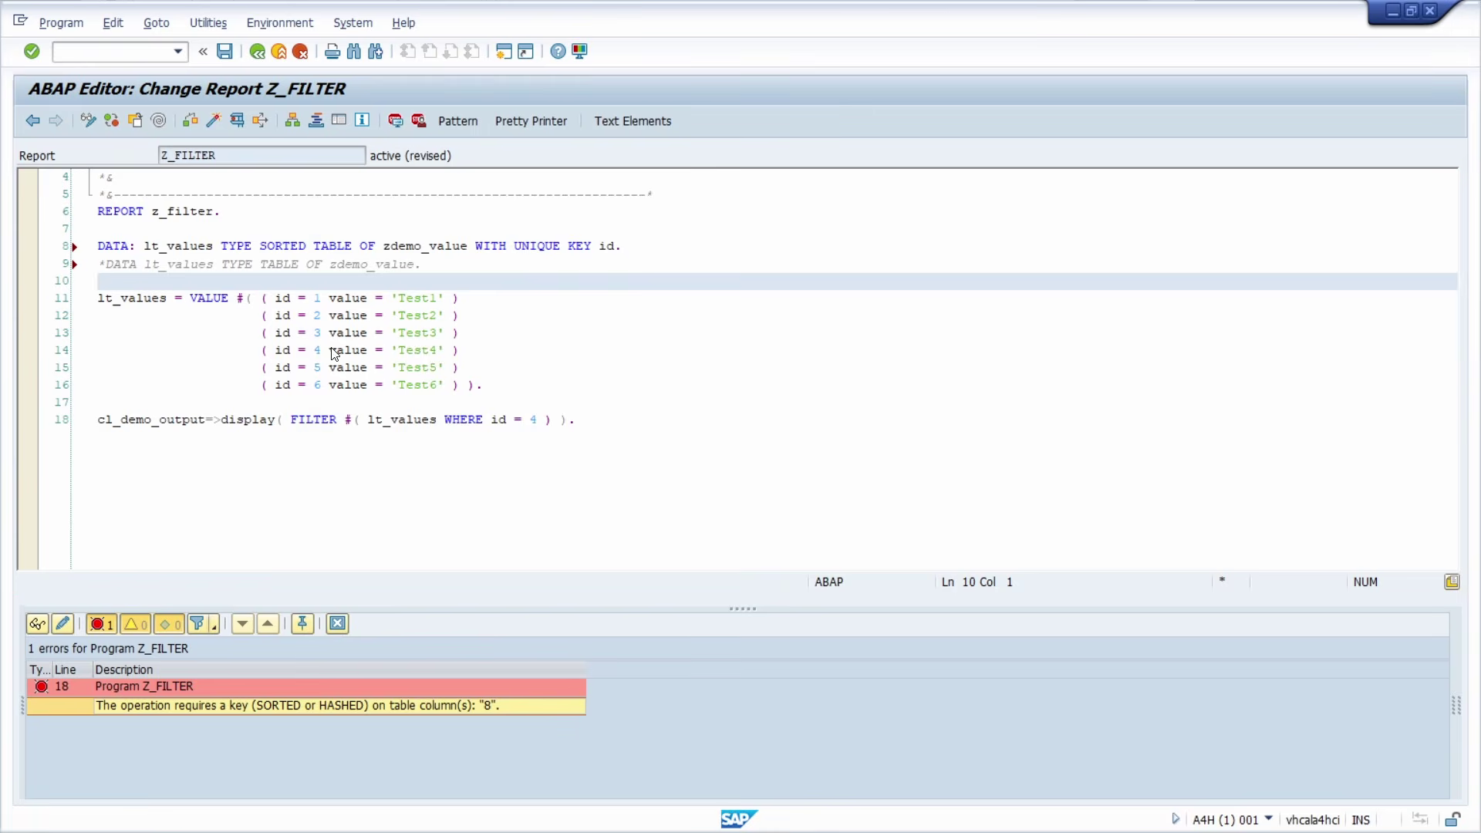
{"action": "key", "text": "ctrl+F3"}
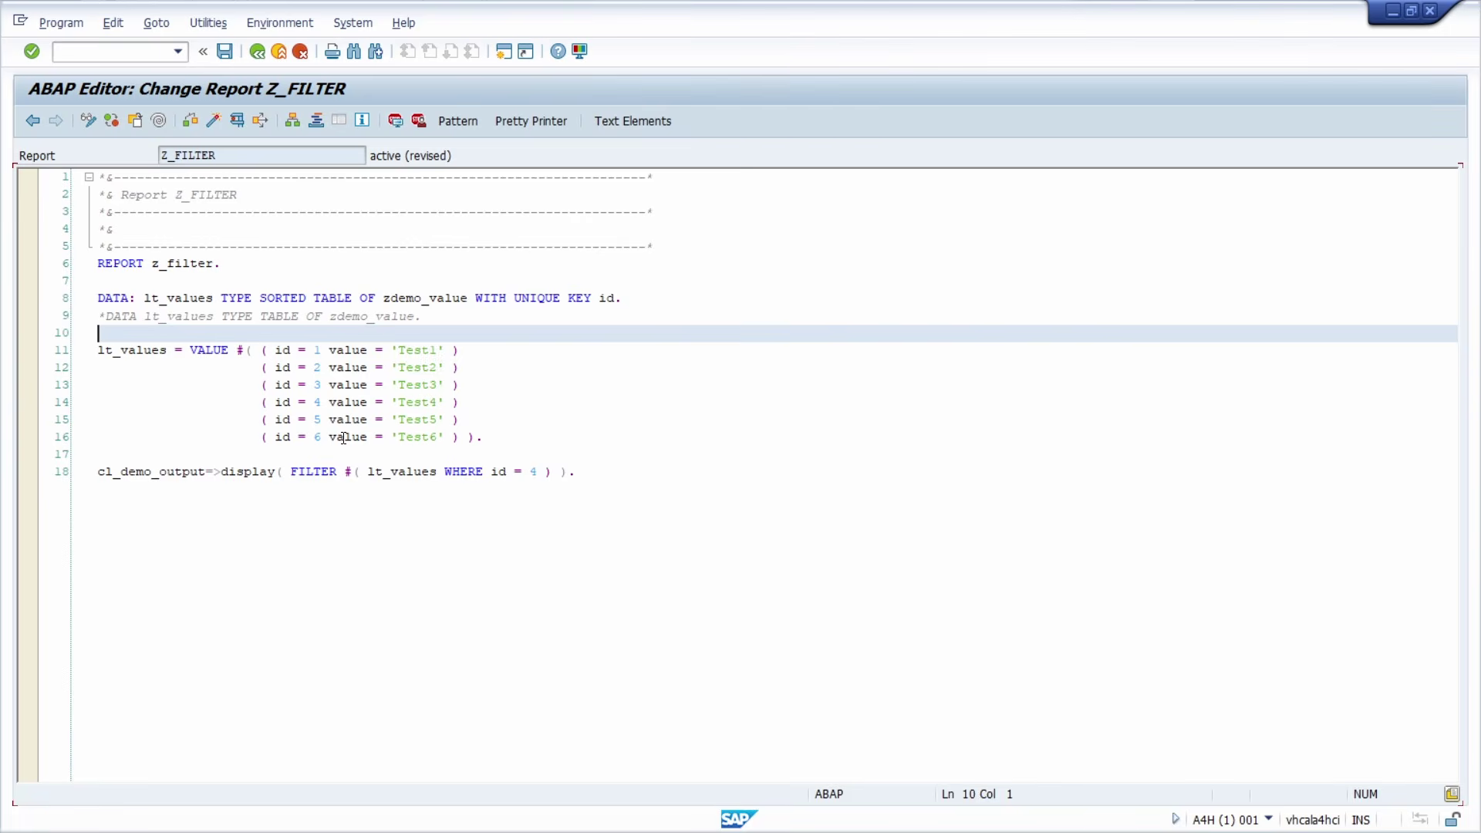
- Duplicate the sorted-table declaration for lt_values2 and paste a copy of the value assignment
{"action": "left_click_drag", "start_coordinate": [614, 298], "coordinate": [143, 298]}
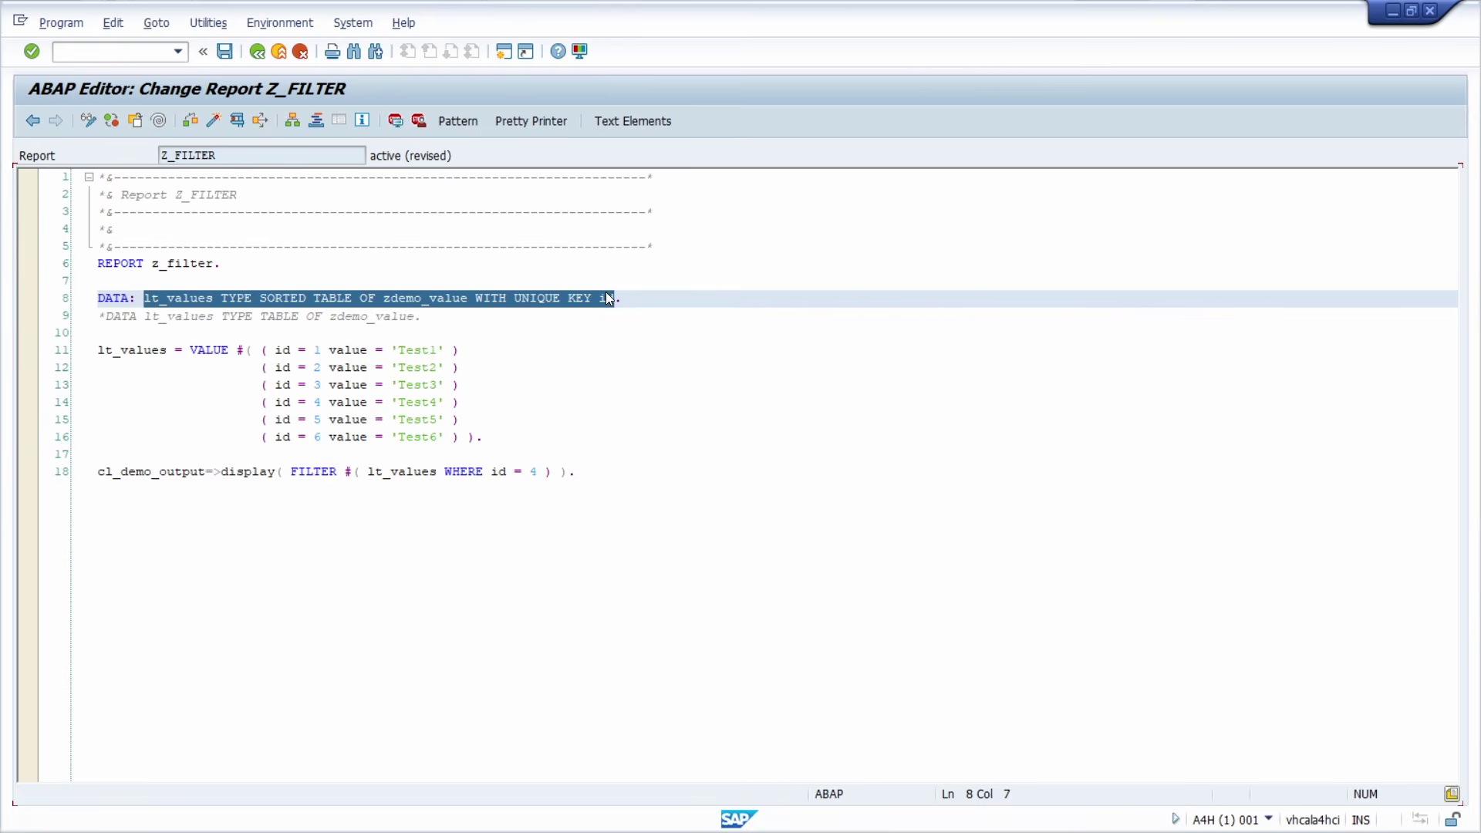
{"action": "key", "text": "ctrl+c"}
{"action": "left_click", "coordinate": [615, 298]}
{"action": "type", "text": ","}
{"action": "key", "text": "Return"}
{"action": "key", "text": "ctrl+v"}
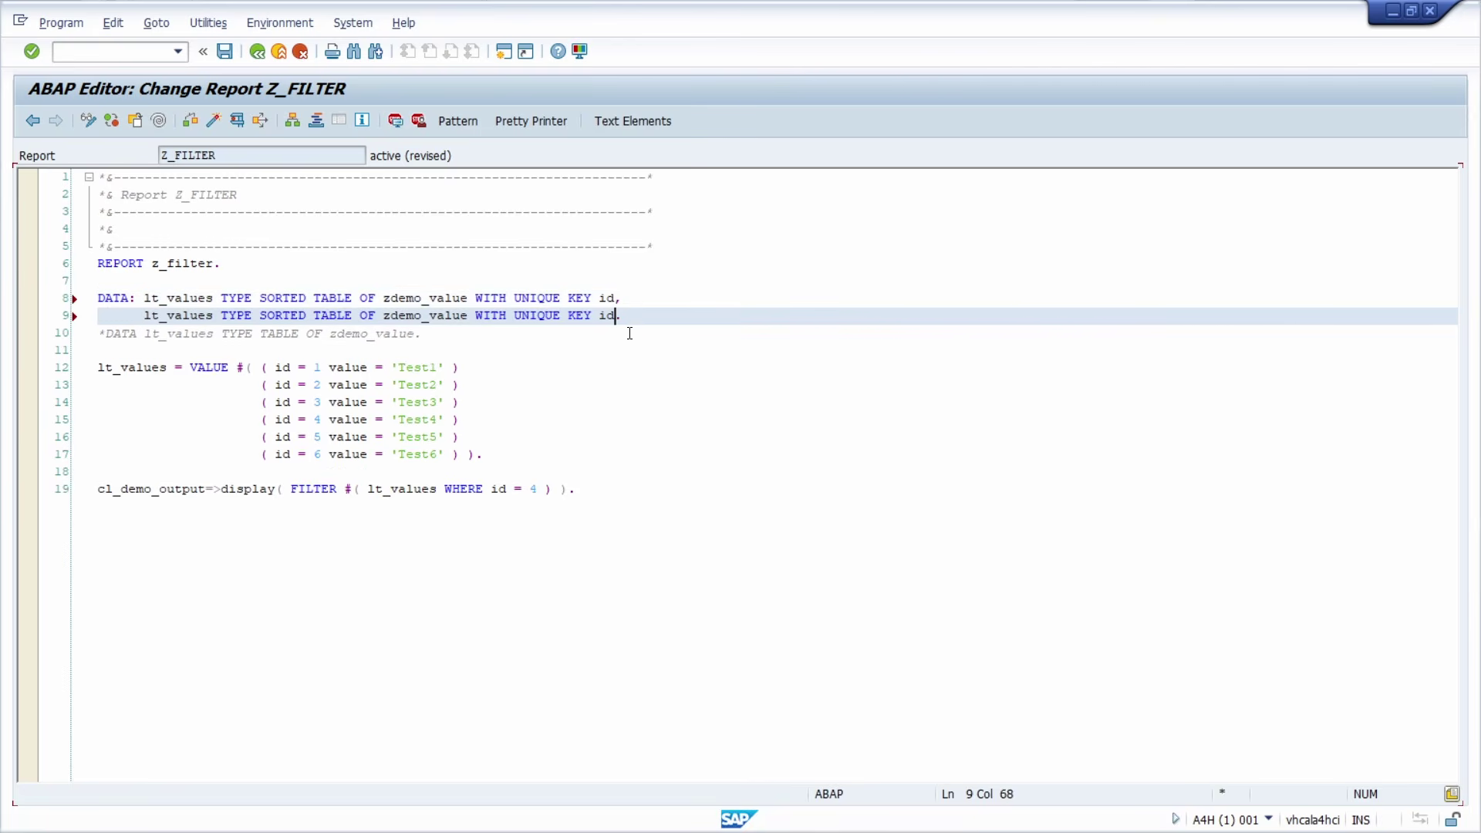
{"action": "left_click", "coordinate": [218, 315]}
{"action": "type", "text": "2"}
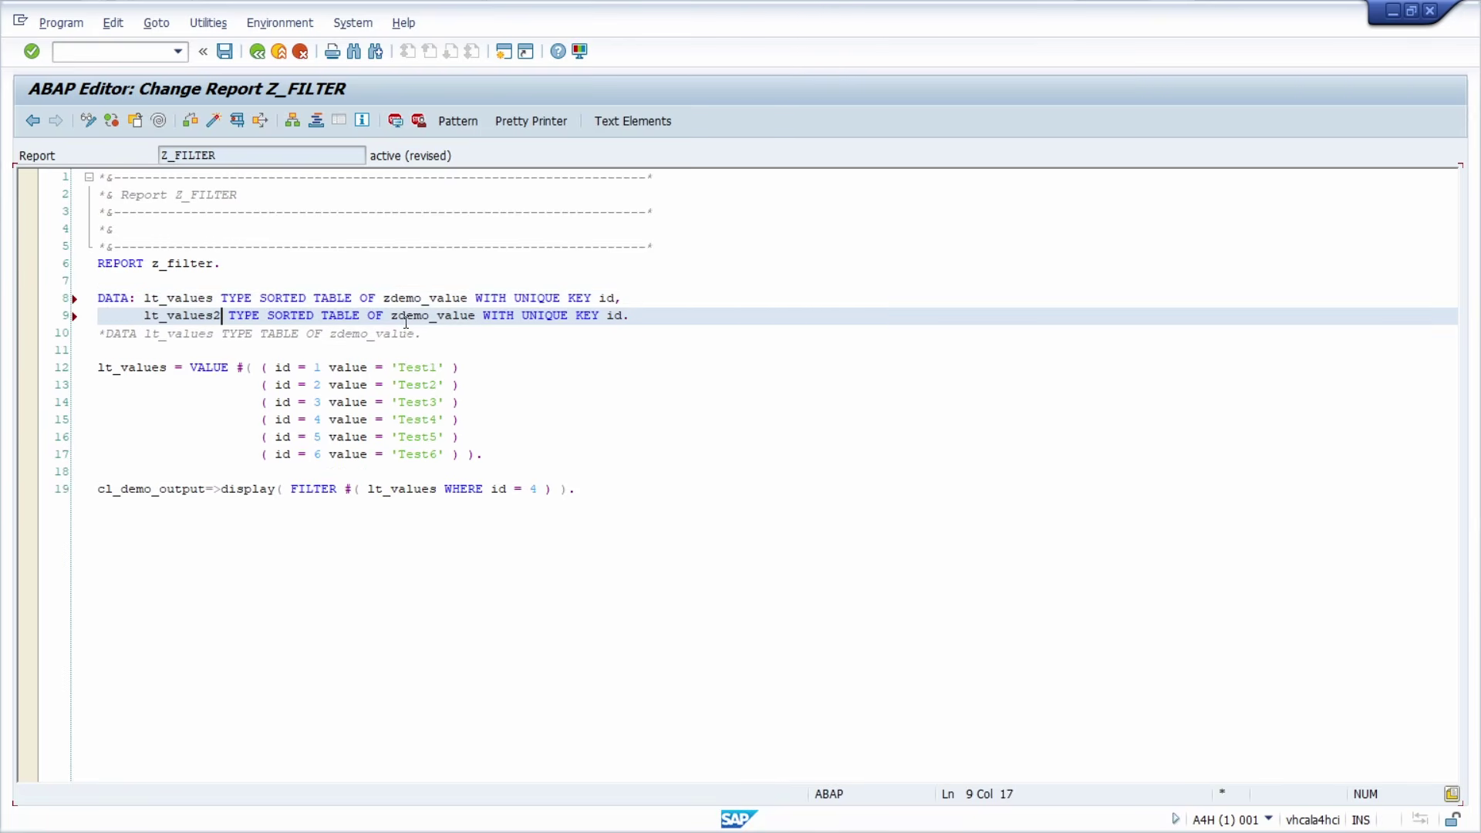
{"action": "mouse_move", "coordinate": [483, 453]}
{"action": "left_mouse_down"}
{"action": "mouse_move", "coordinate": [104, 402]}
{"action": "mouse_move", "coordinate": [98, 367]}
{"action": "left_mouse_up"}
{"action": "left_click", "coordinate": [510, 457]}
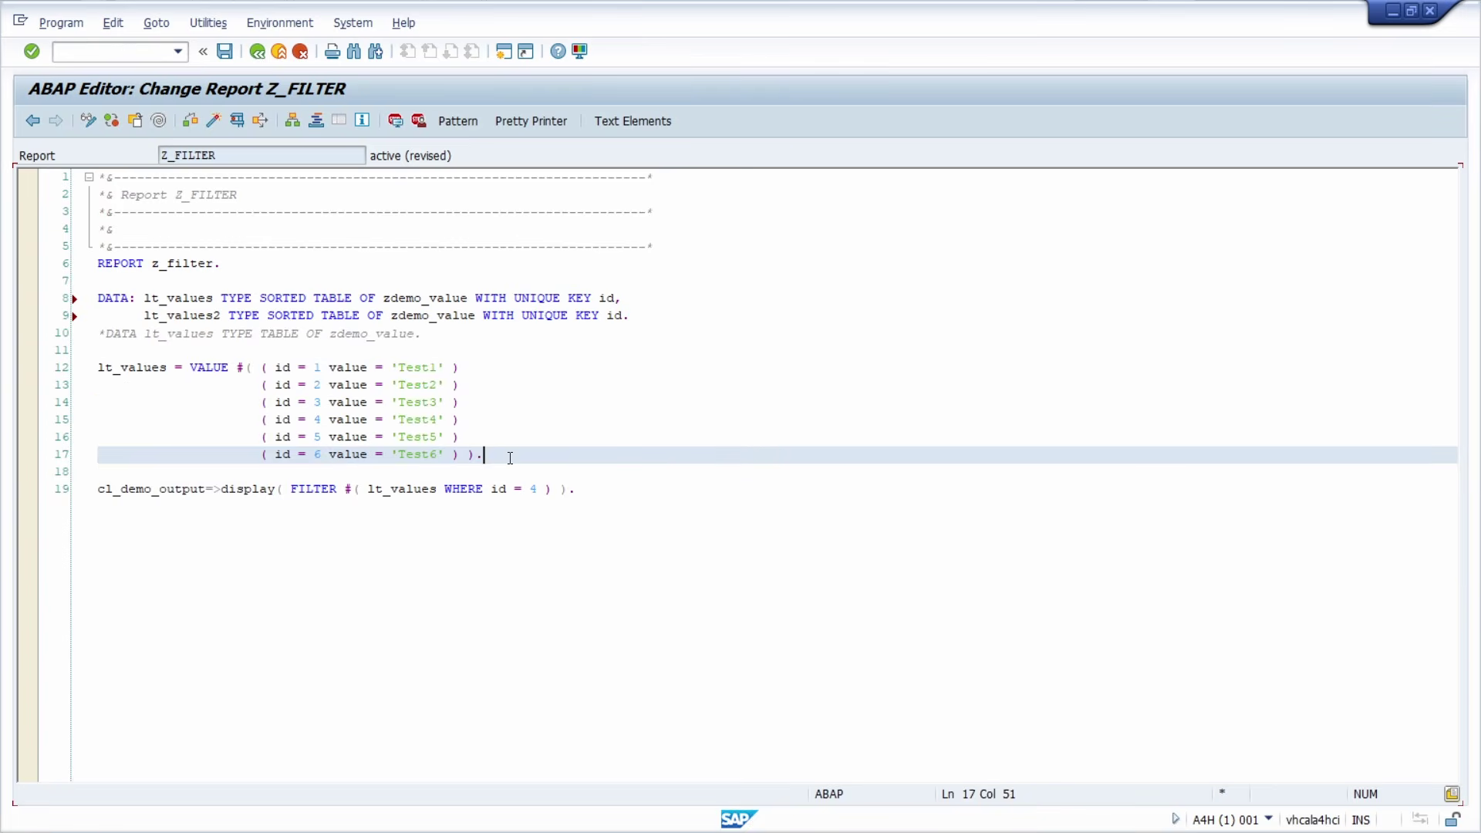
{"action": "key", "text": "Return"}
{"action": "key", "text": "Return"}
{"action": "key", "text": "ctrl+v"}
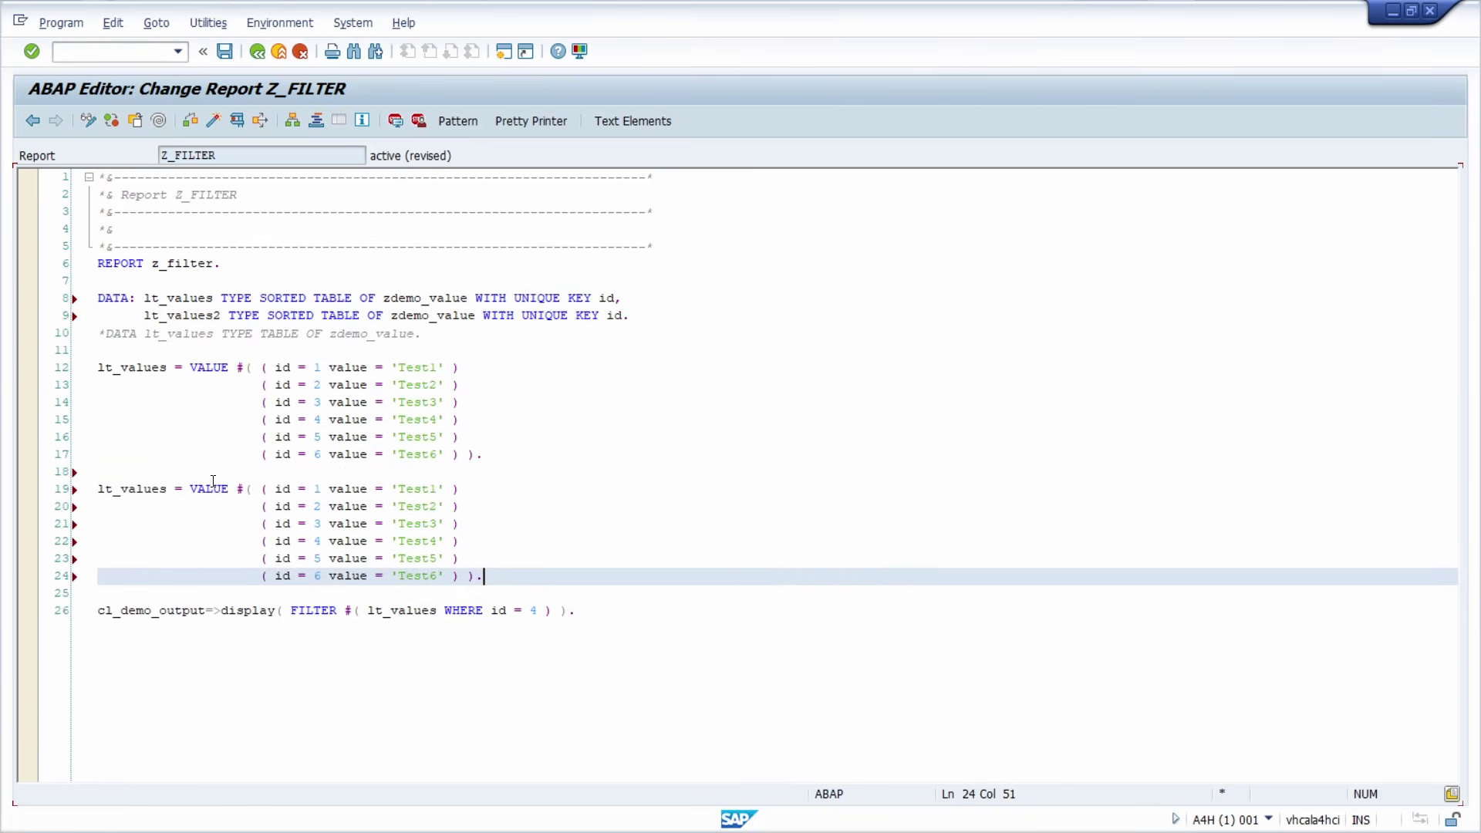
- Rename the copied assignment to lt_values2 and renumber its ids 6 through 11
{"action": "left_click", "coordinate": [169, 488]}
{"action": "type", "text": "2"}
{"action": "left_click", "coordinate": [329, 489]}
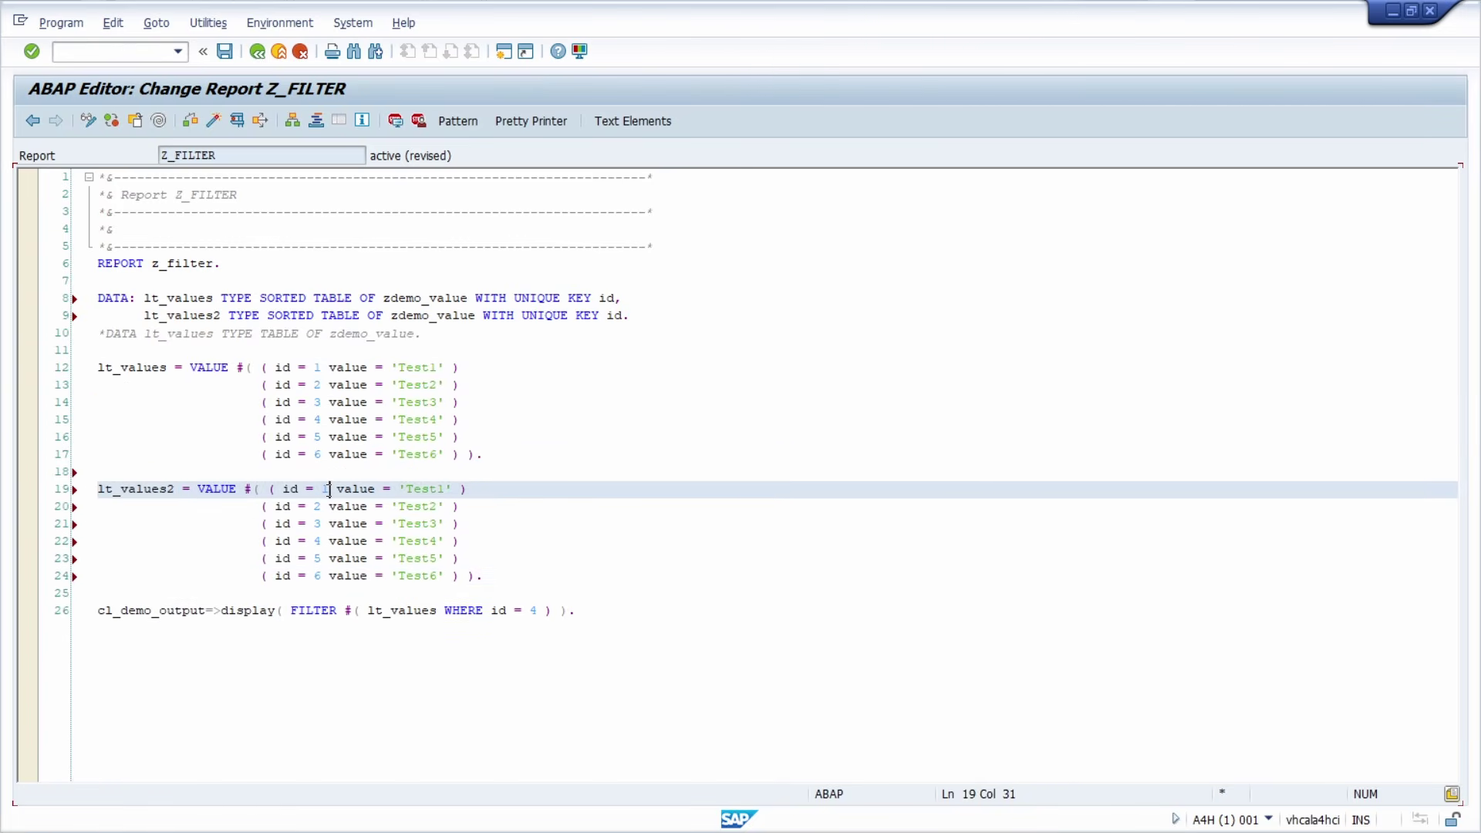
{"action": "key", "text": "BackSpace"}
{"action": "key", "text": "6"}
{"action": "key", "text": "Down"}
{"action": "key", "text": "BackSpace"}
{"action": "key", "text": "7"}
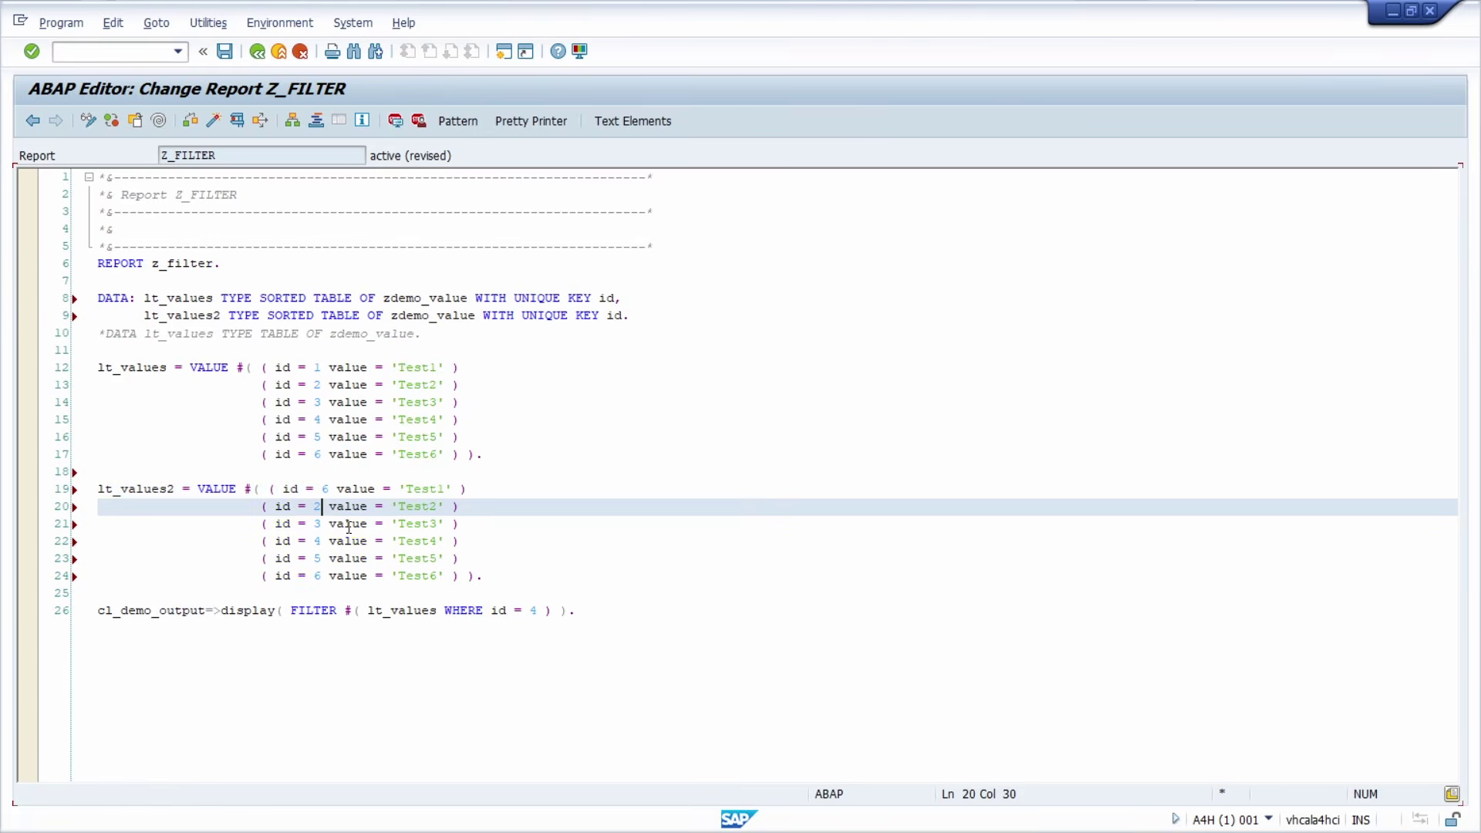
{"action": "key", "text": "Down"}
{"action": "key", "text": "BackSpace"}
{"action": "key", "text": "8"}
{"action": "key", "text": "Down"}
{"action": "key", "text": "BackSpace"}
{"action": "key", "text": "9"}
{"action": "key", "text": "Down"}
{"action": "key", "text": "BackSpace"}
{"action": "type", "text": "10"}
{"action": "key", "text": "Down"}
{"action": "key", "text": "BackSpace"}
{"action": "key", "text": "1"}
{"action": "key", "text": "1"}
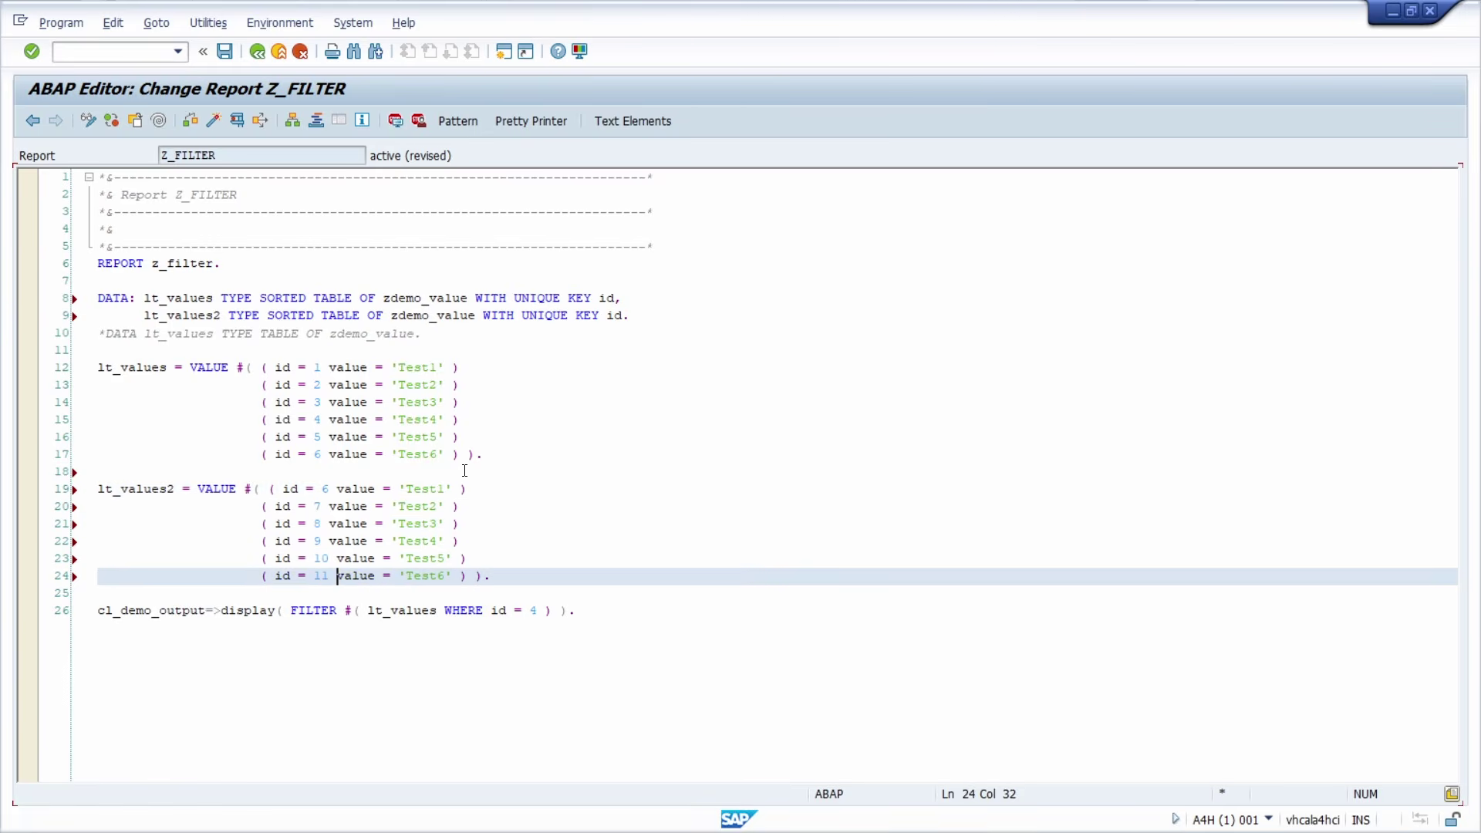
- Change the lt_values2 values to 'Test6' through 'Test11' and reformat the code
{"action": "left_click", "coordinate": [445, 489]}
{"action": "key", "text": "BackSpace"}
{"action": "key", "text": "6"}
{"action": "left_click", "coordinate": [440, 506]}
{"action": "key", "text": "BackSpace"}
{"action": "key", "text": "7"}
{"action": "key", "text": "Down"}
{"action": "key", "text": "BackSpace"}
{"action": "key", "text": "8"}
{"action": "key", "text": "Down"}
{"action": "key", "text": "BackSpace"}
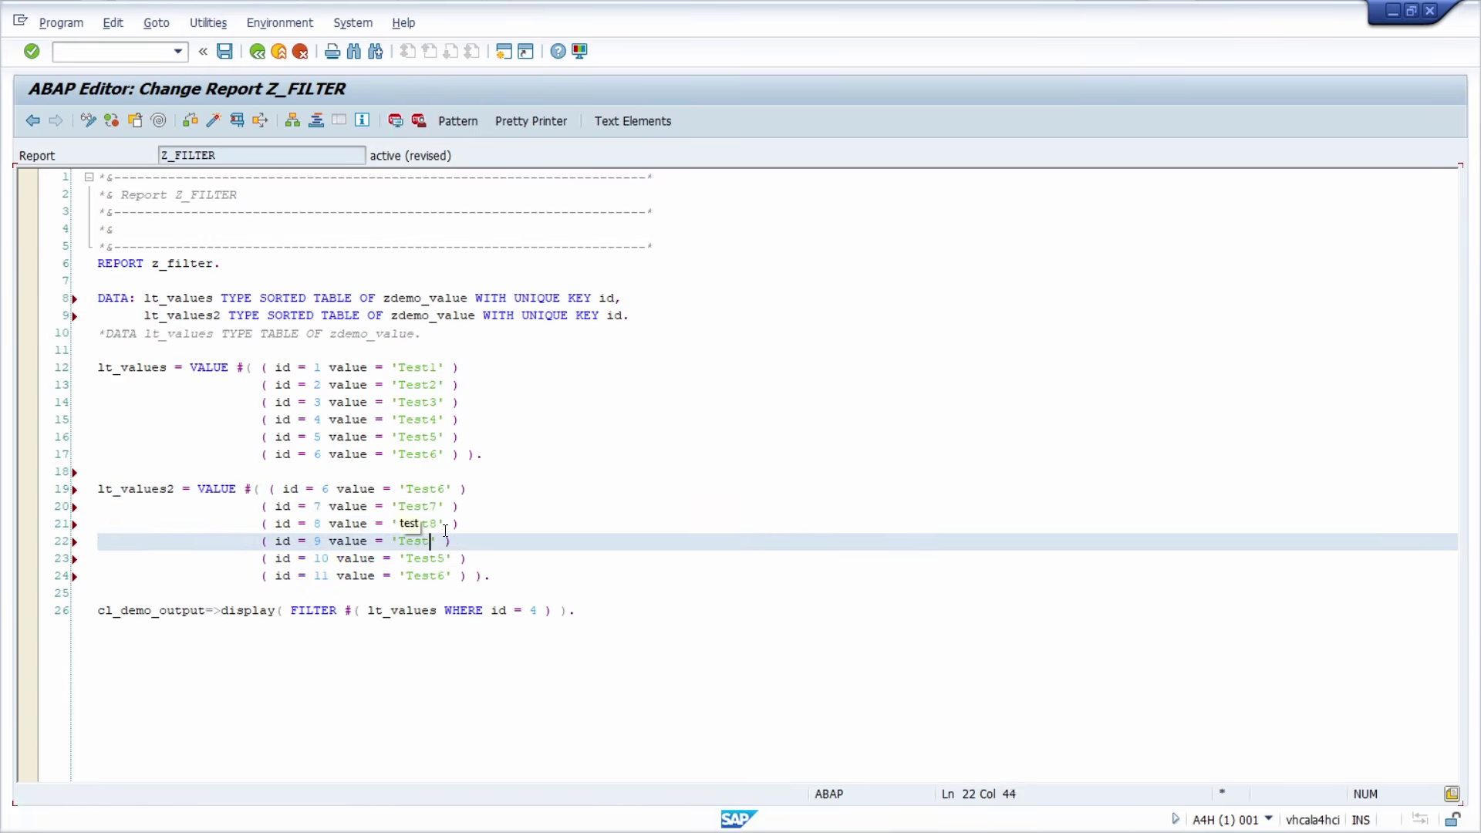
{"action": "key", "text": "9"}
{"action": "key", "text": "Down"}
{"action": "key", "text": "Delete"}
{"action": "type", "text": "10"}
{"action": "key", "text": "Down"}
{"action": "key", "text": "Delete"}
{"action": "type", "text": "11"}
{"action": "key", "text": "shift+F1"}
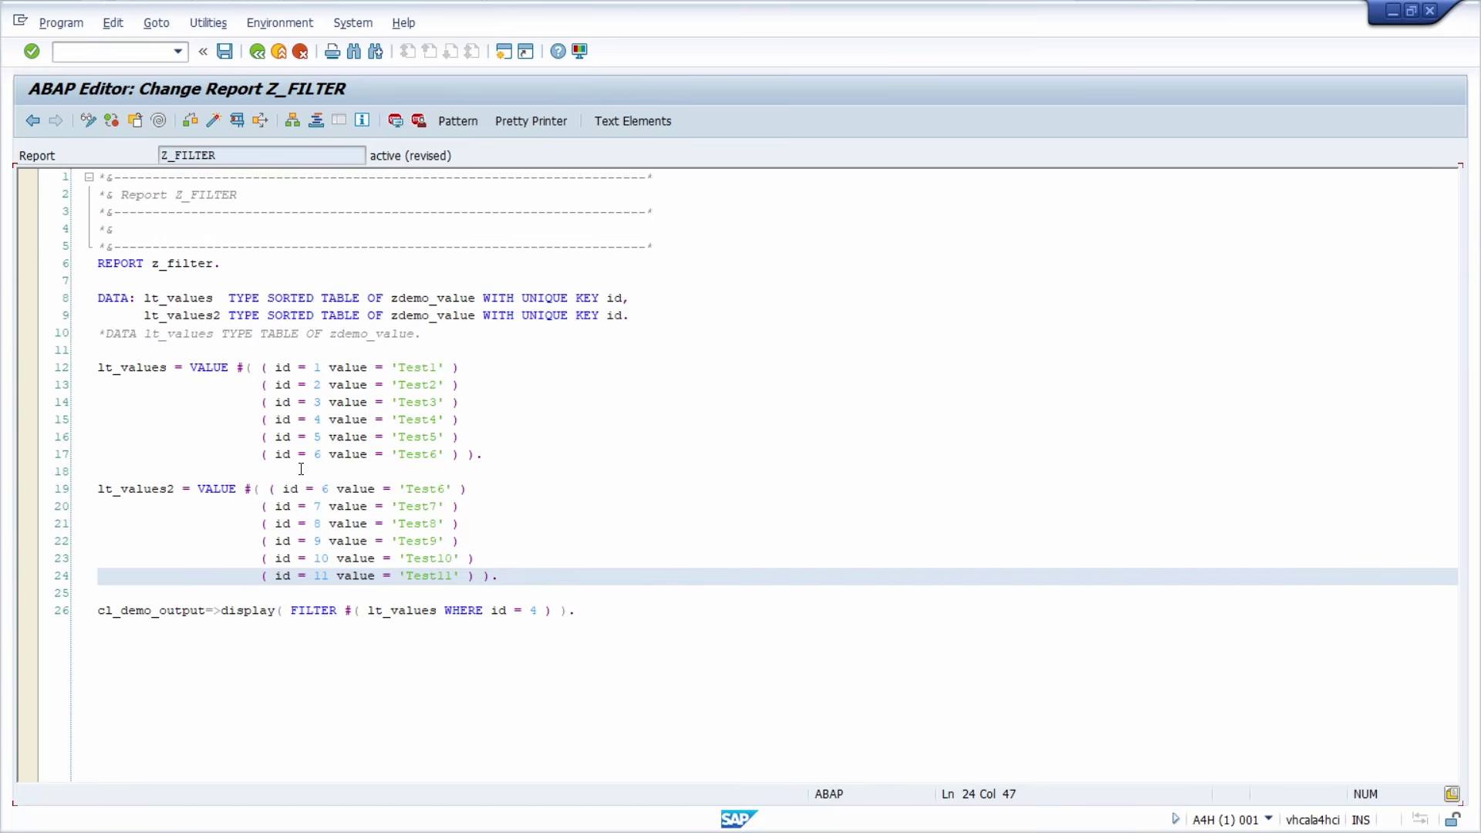
- Replace the old FILTER expression with FILTER #( lt_values IN lt_values2 WHERE id = id )
{"action": "left_click_drag", "start_coordinate": [275, 454], "coordinate": [322, 459]}
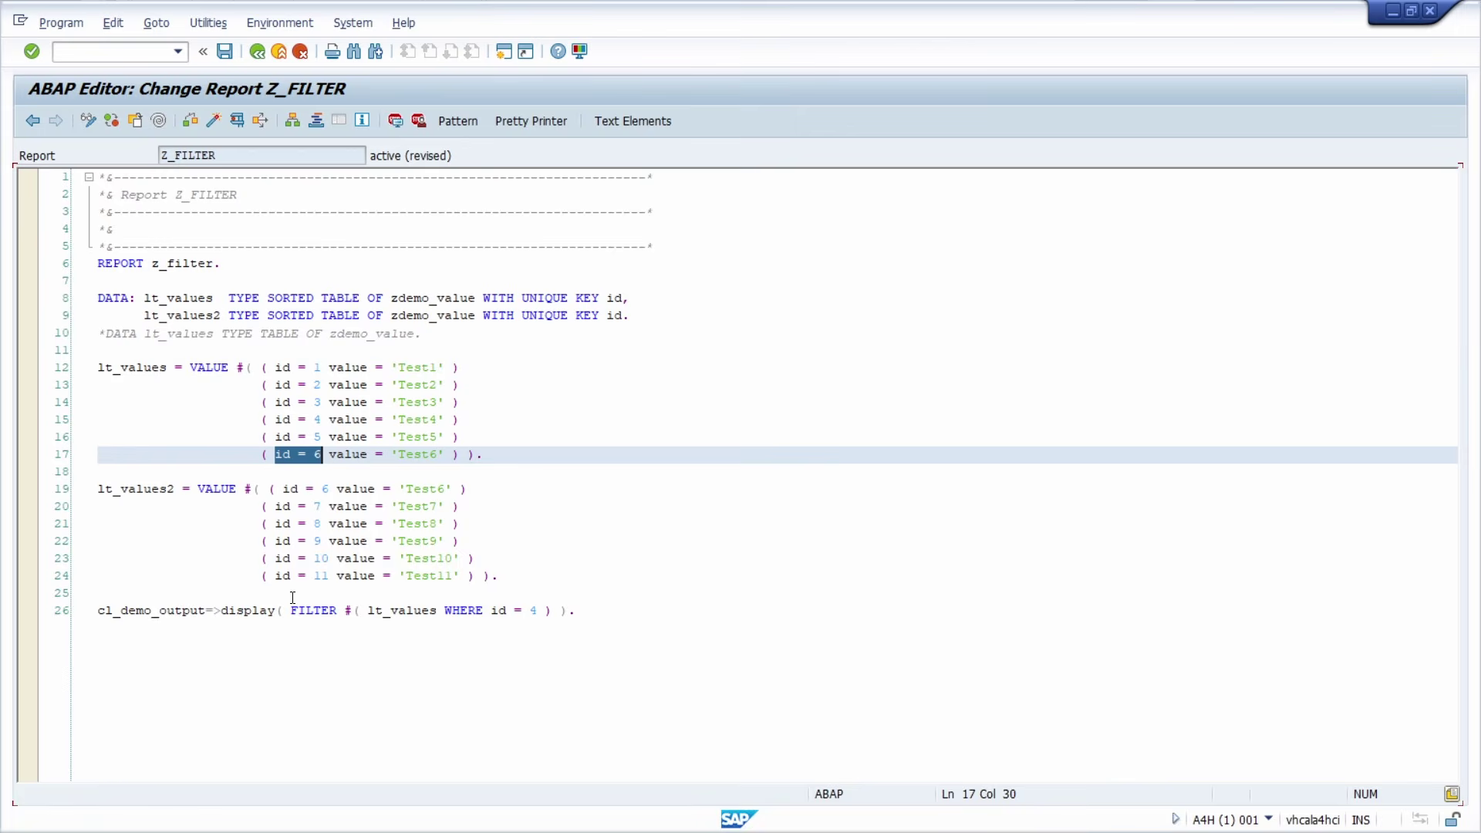
{"action": "left_click_drag", "start_coordinate": [290, 611], "coordinate": [555, 610]}
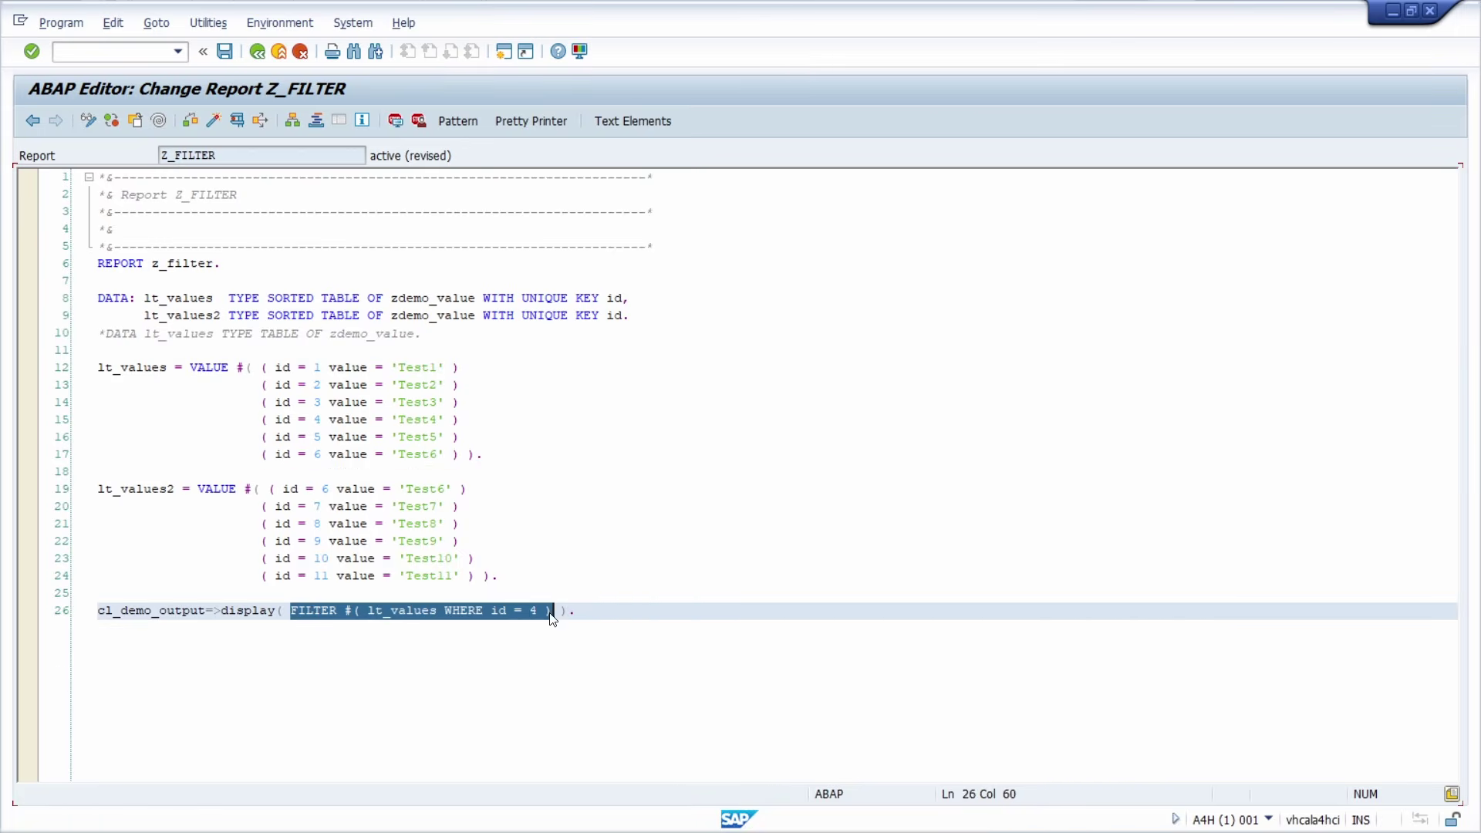
{"action": "key", "text": "ctrl+x"}
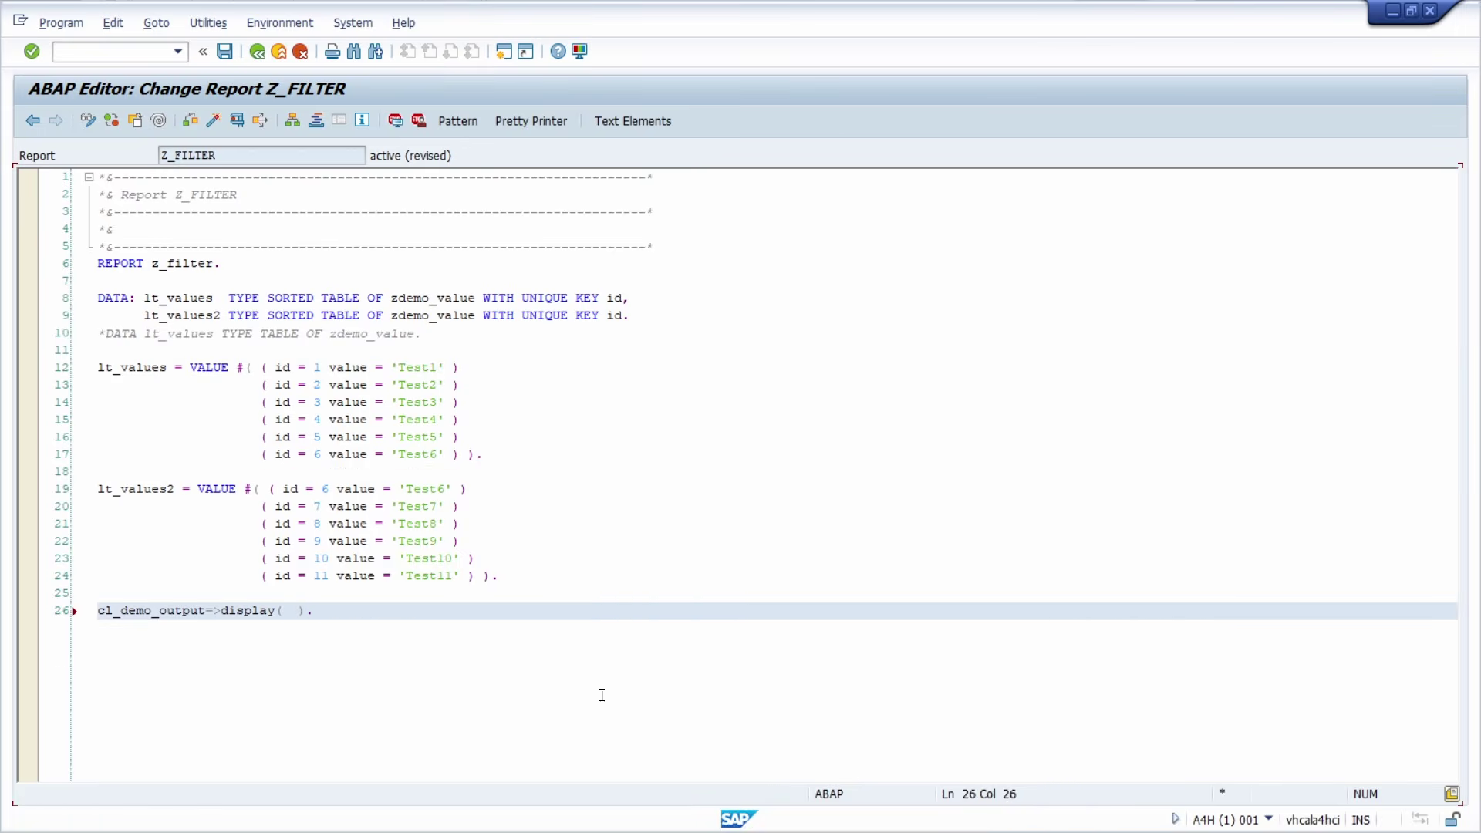
{"action": "type", "text": "FILTER #"}
{"action": "type", "text": "()"}
{"action": "key", "text": "Left"}
{"action": "key", "text": "Left"}
{"action": "type", "text": "lt_values "}
{"action": "type", "text": "IN "}
{"action": "type", "text": "lt_values2"}
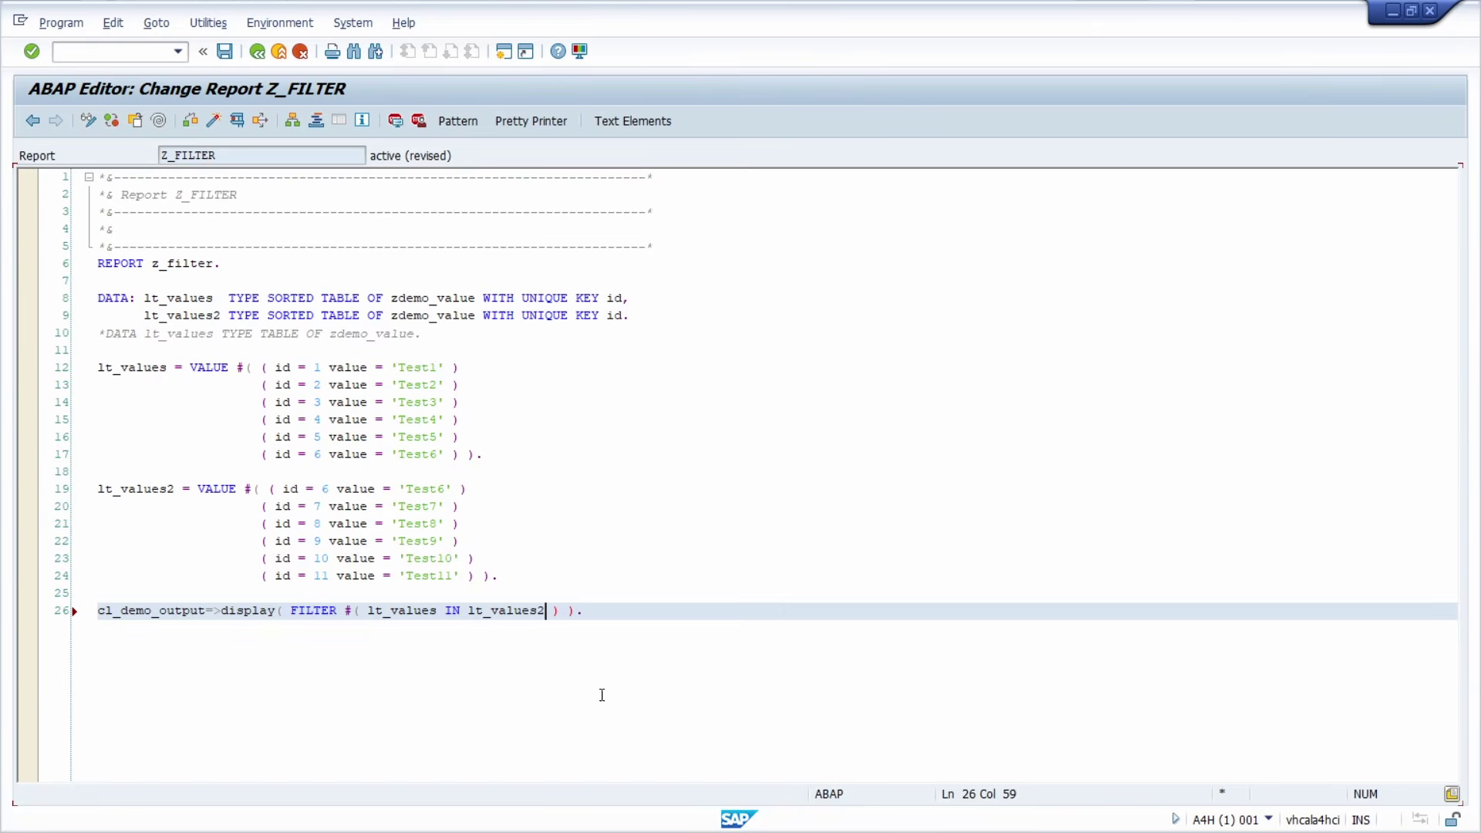
{"action": "type", "text": " WHERE"}
{"action": "type", "text": " i"}
{"action": "type", "text": "d = id"}
- Check, activate and run Z_FILTER, confirming only row 6 Test6 is output
{"action": "key", "text": "ctrl+F2"}
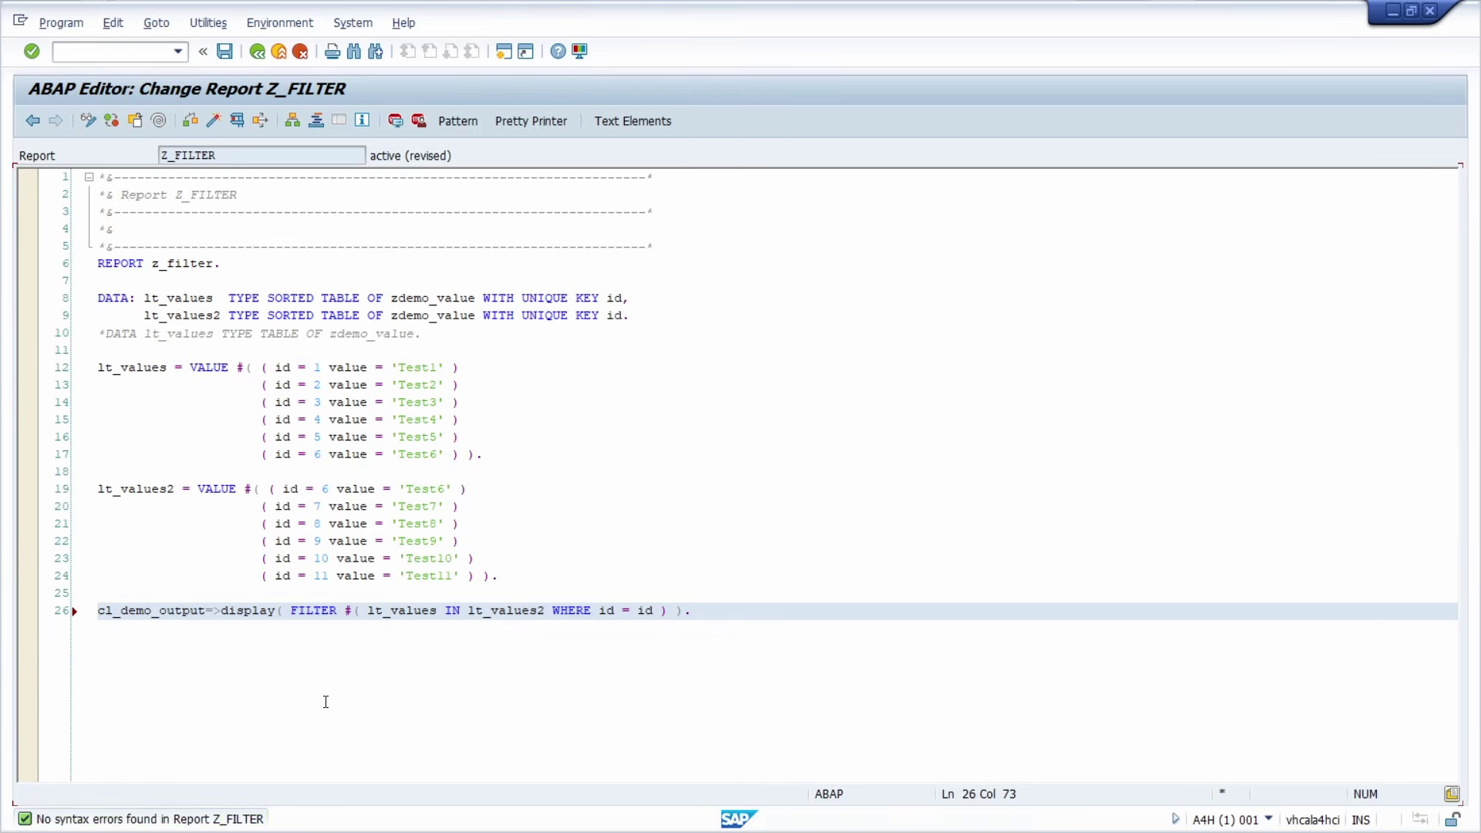
{"action": "key", "text": "ctrl+F3"}
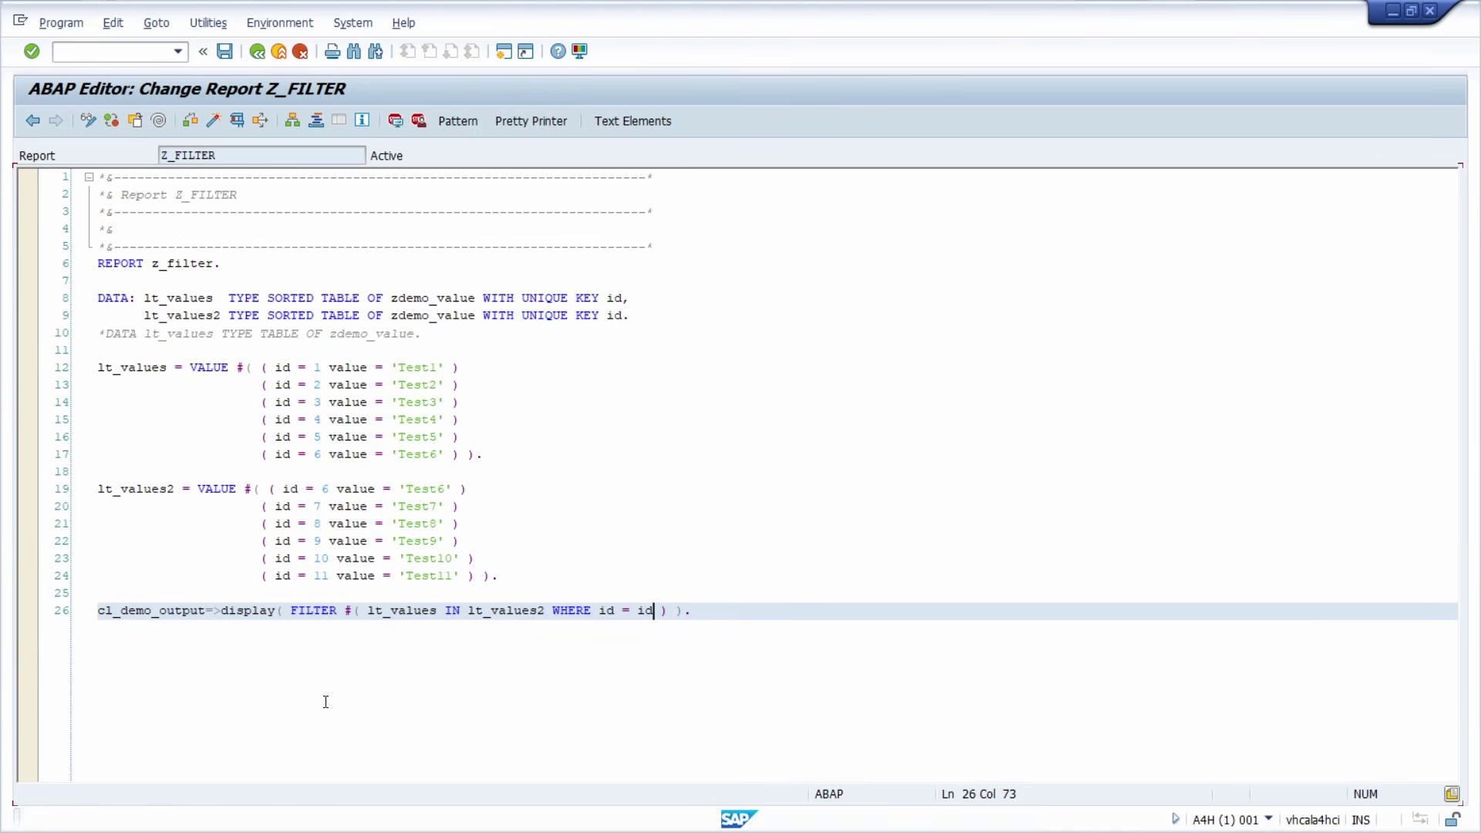
{"action": "left_click", "coordinate": [238, 120]}
{"action": "left_click_drag", "start_coordinate": [138, 226], "coordinate": [239, 238]}
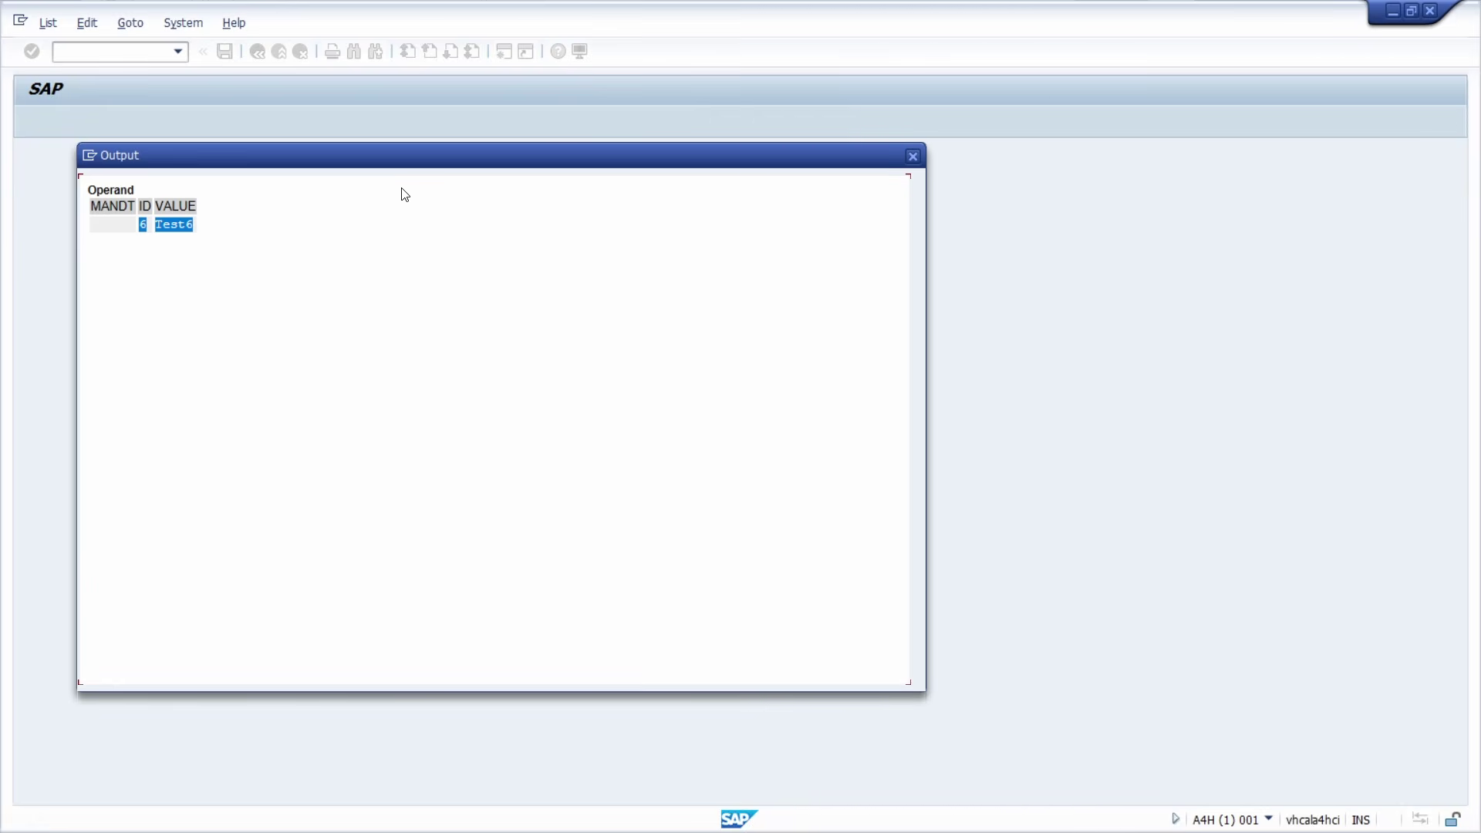
{"action": "left_click", "coordinate": [913, 156]}
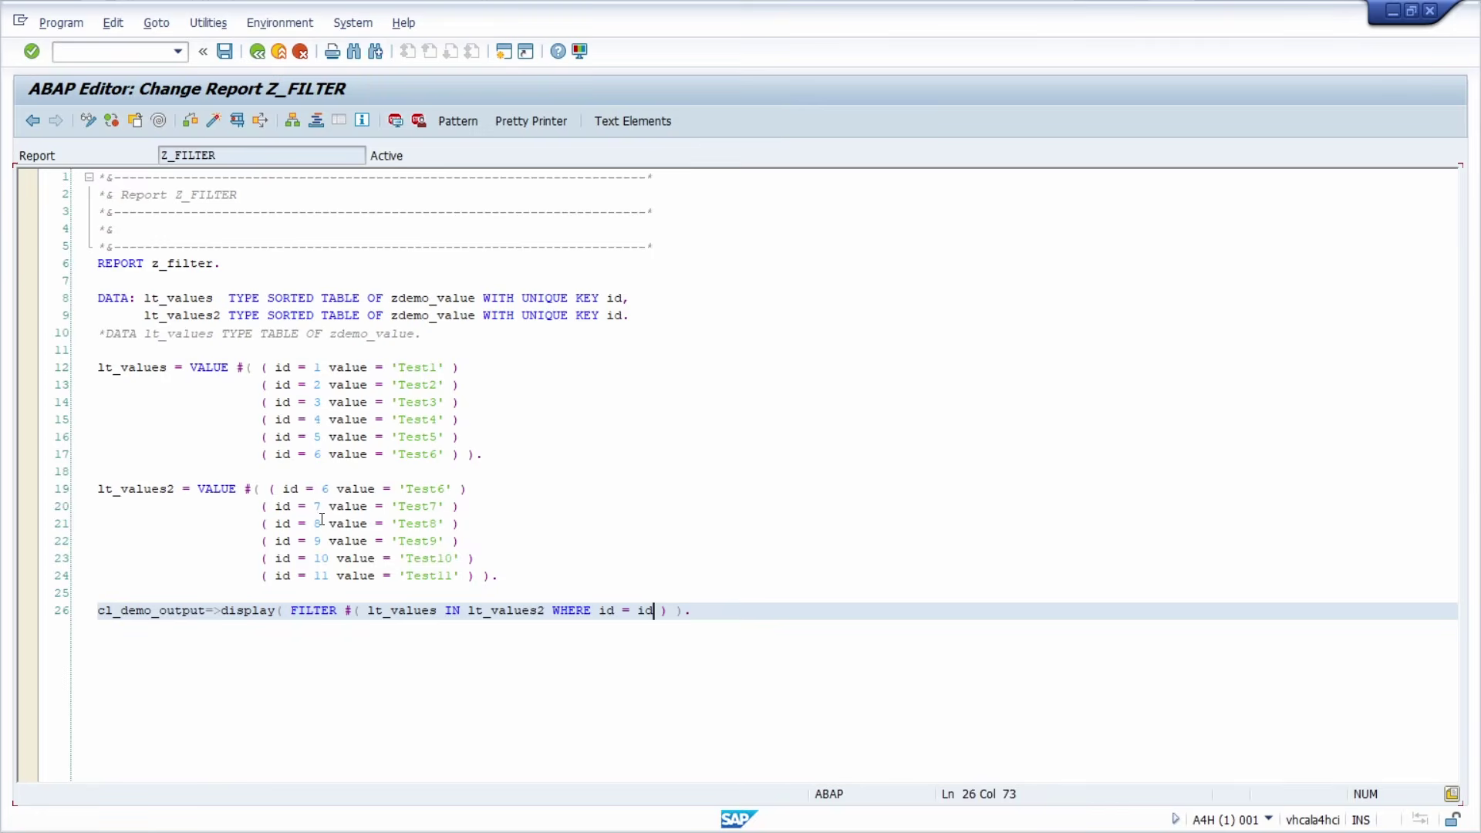
- Change lt_values2 lines 20–21 to id 1 'Test1' and id 5 'Test5', and save
{"action": "left_click", "coordinate": [322, 506]}
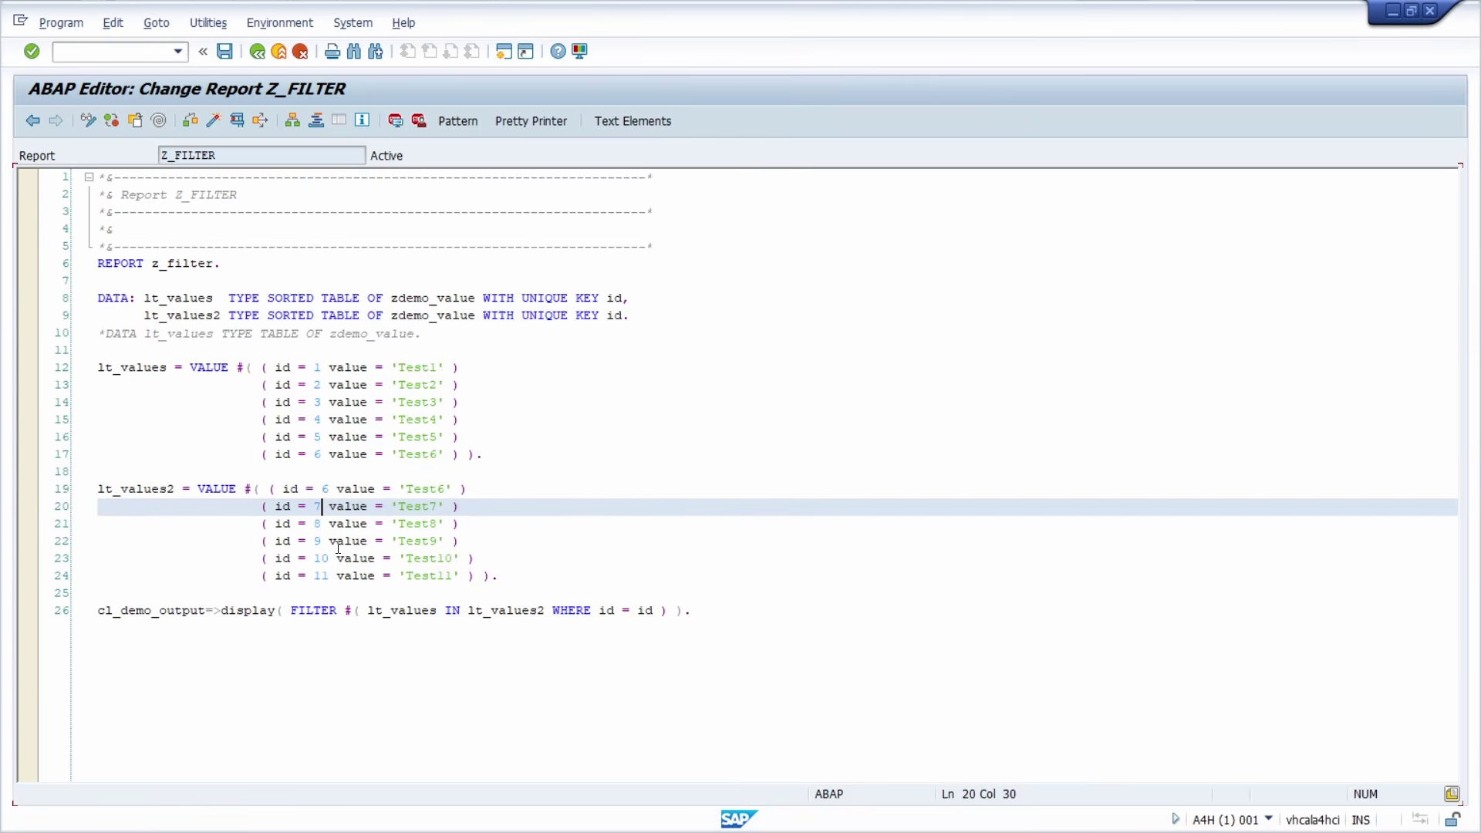
{"action": "key", "text": "Down"}
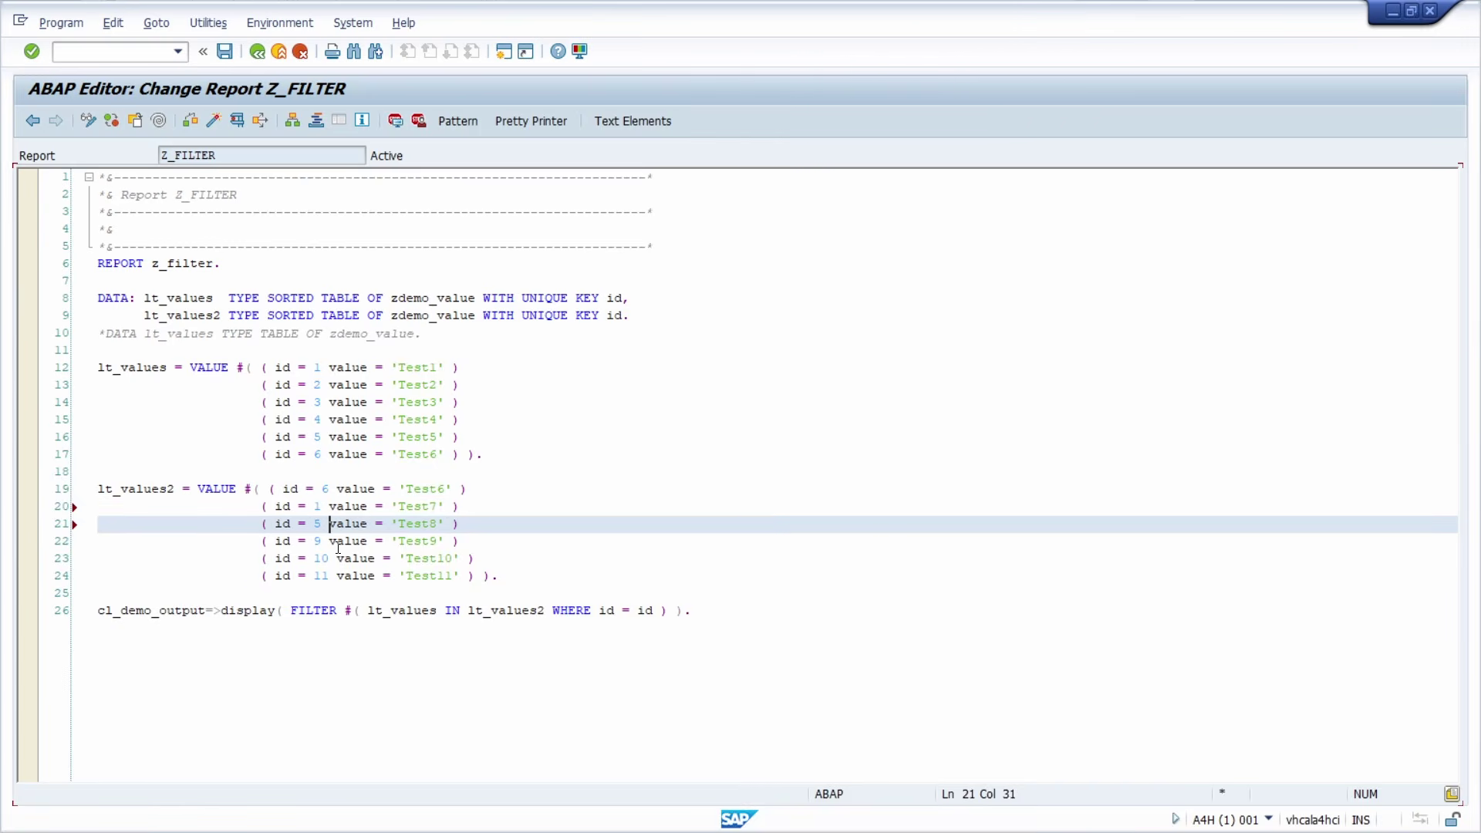
{"action": "left_click", "coordinate": [440, 509]}
{"action": "key", "text": "Down"}
{"action": "key", "text": "BackSpace"}
{"action": "type", "text": "5"}
{"action": "key", "text": "ctrl+s"}
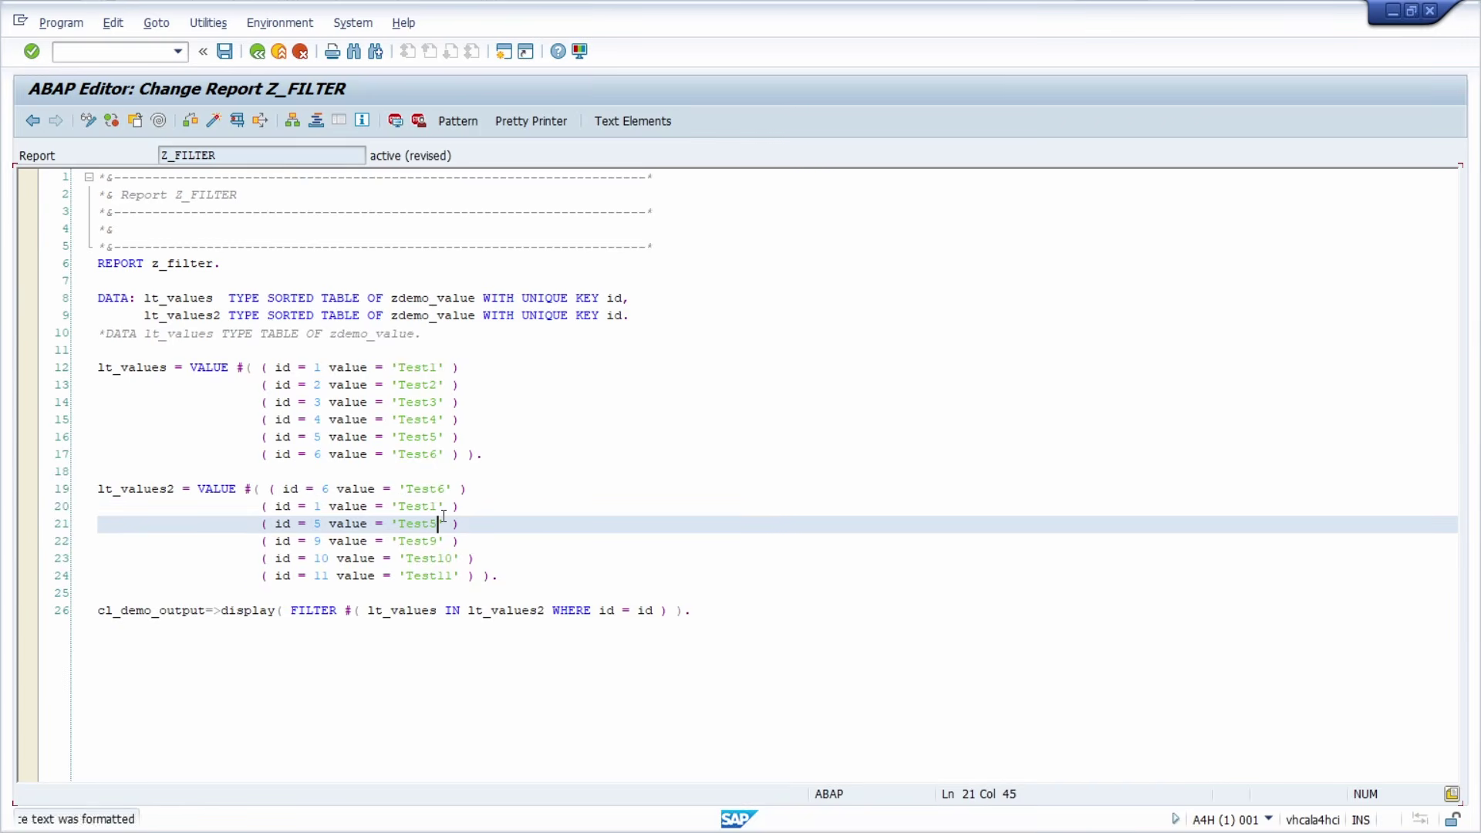
- Activate and rerun the report, which outputs Test1, Test5 and Test6
{"action": "key", "text": "ctrl+F3"}
{"action": "left_click", "coordinate": [236, 121]}
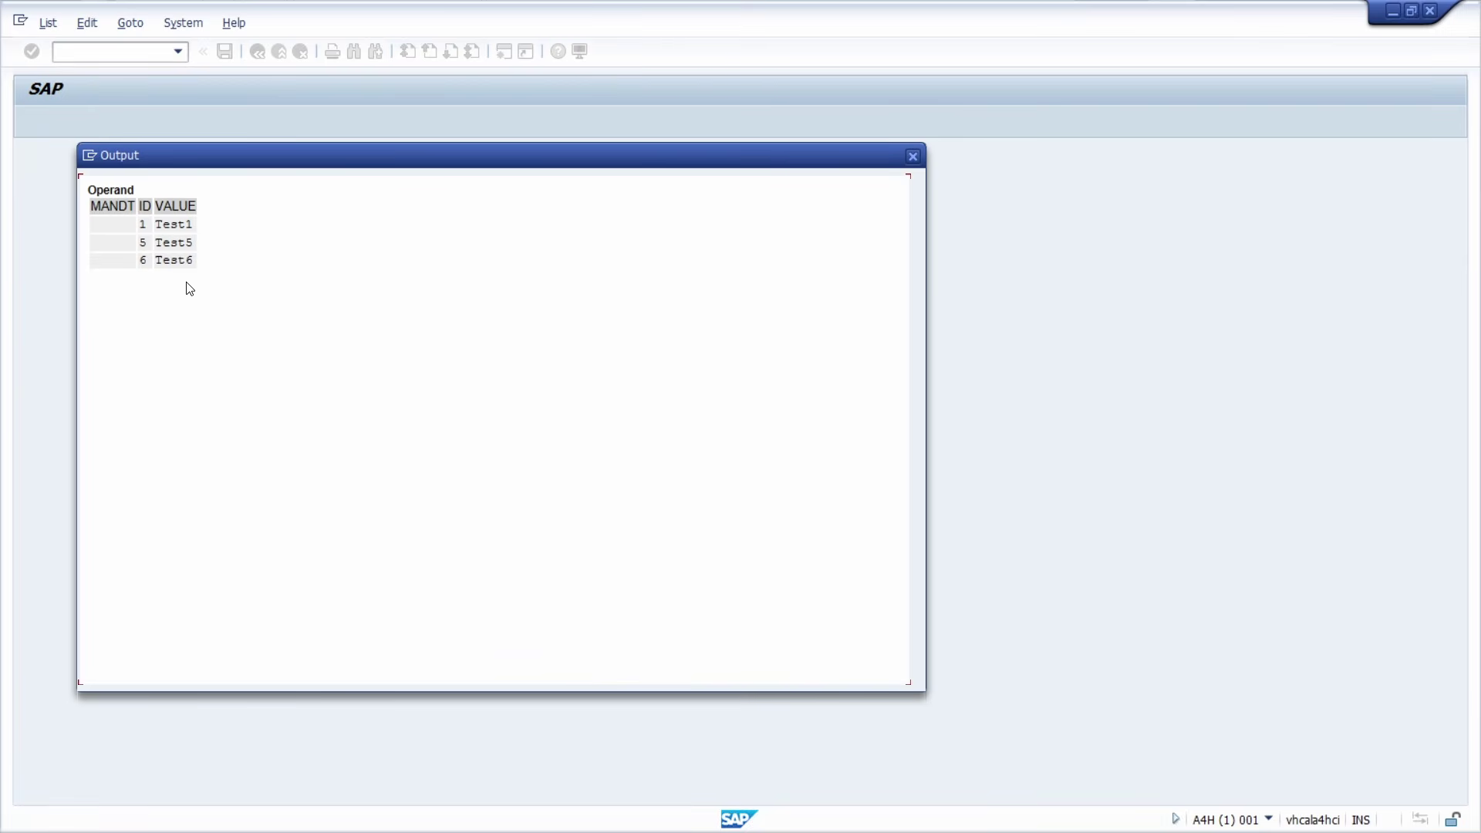
{"action": "left_click", "coordinate": [913, 156]}
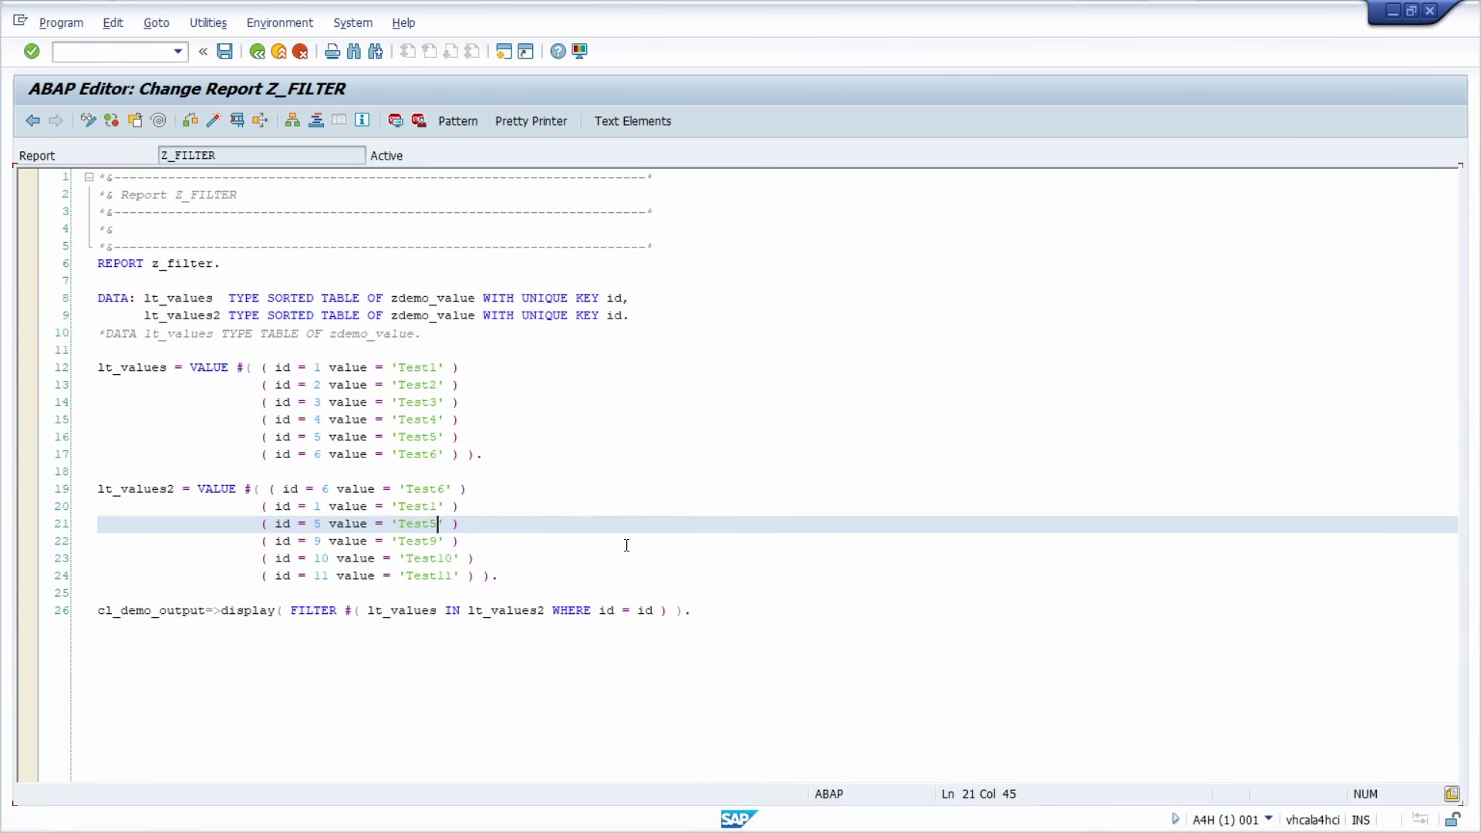